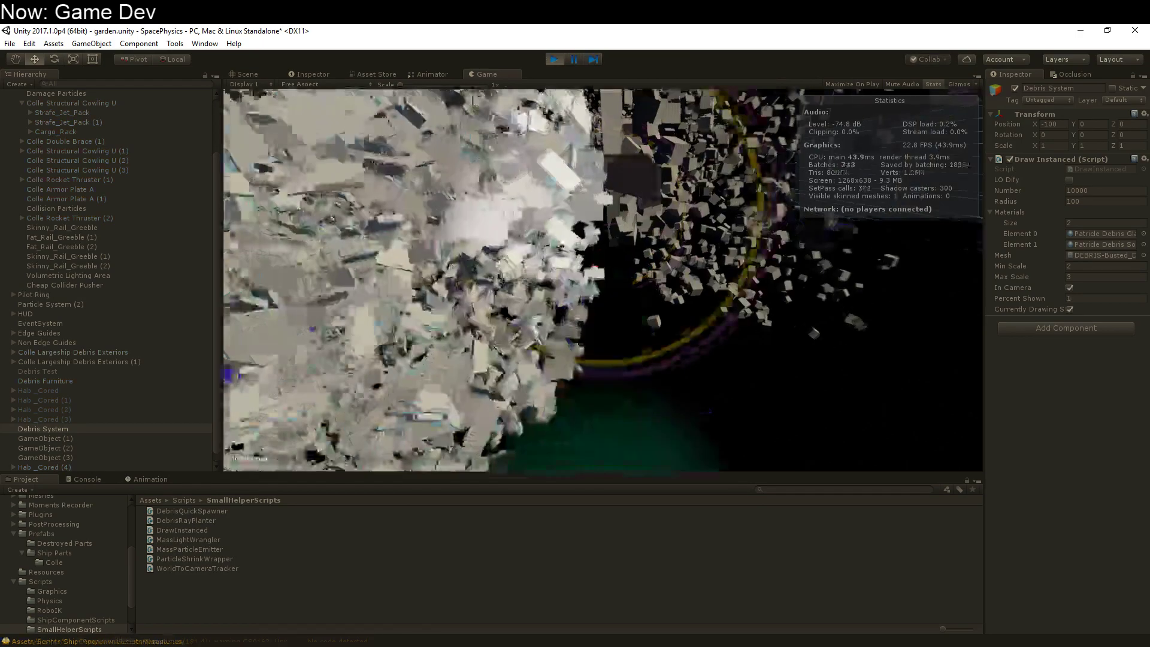
Step: Fly the ship forward with W through the instanced debris field, Stats overlay showing
key(w)
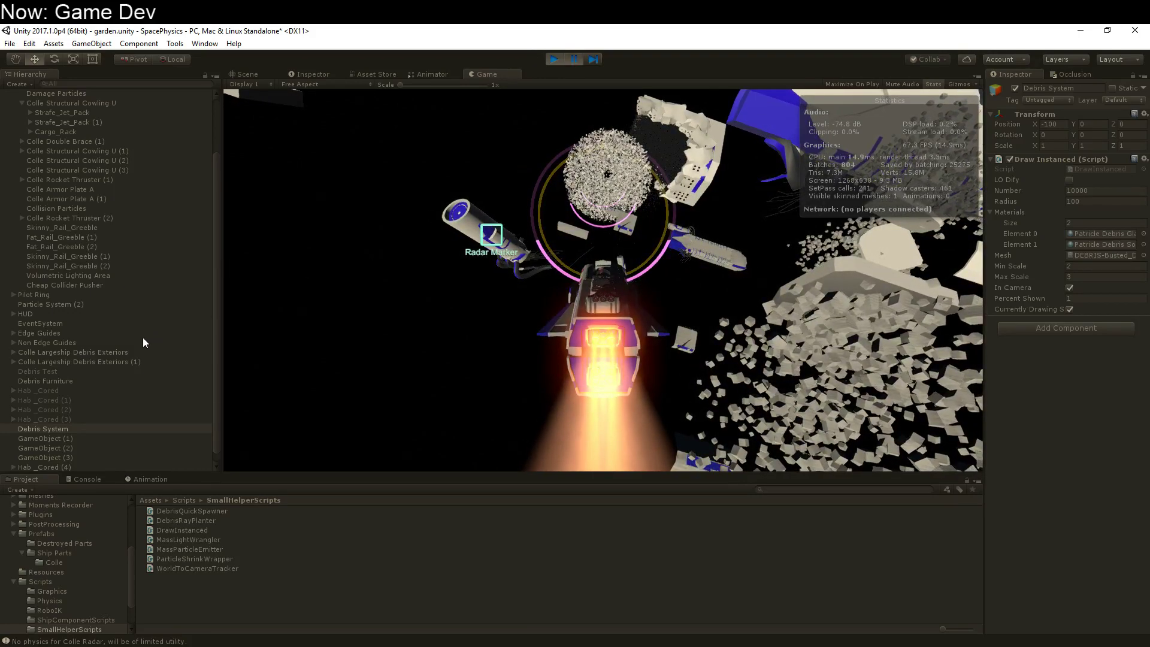
Step: Expand Hab _Cored (4) in the Hierarchy and inspect its components
scroll(128, 369, down, 1)
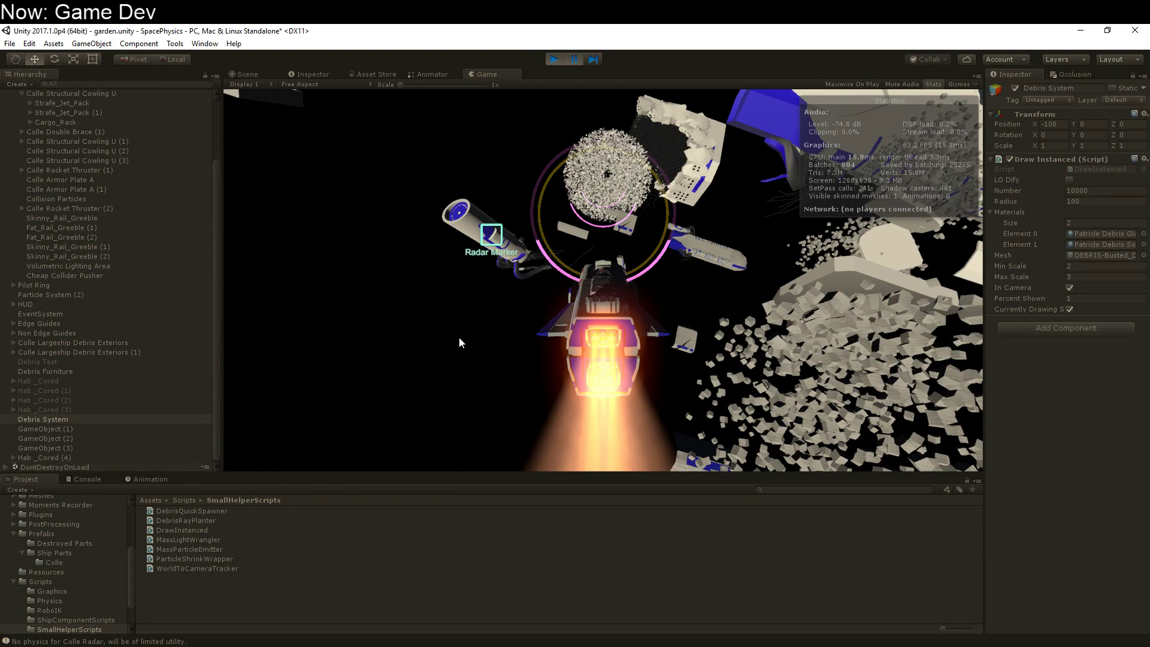
scroll(459, 337, up, 1)
click(13, 457)
click(24, 458)
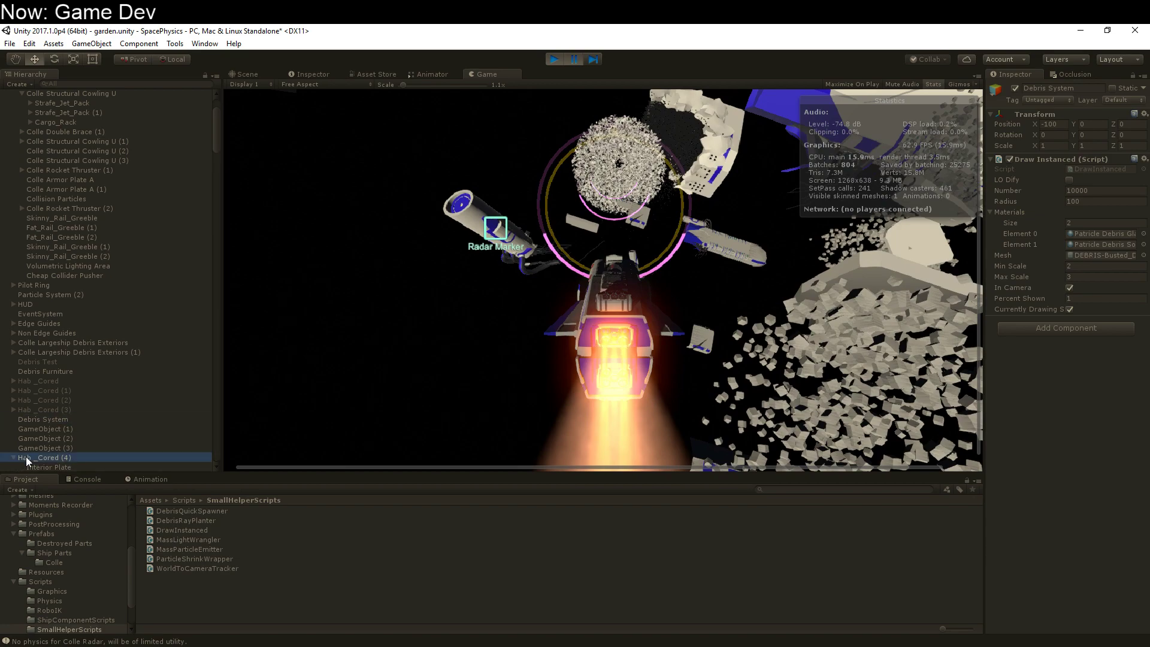
Step: In the Scene view, clear the selection and orbit and zoom around the wreck's debris
click(247, 75)
click(611, 335)
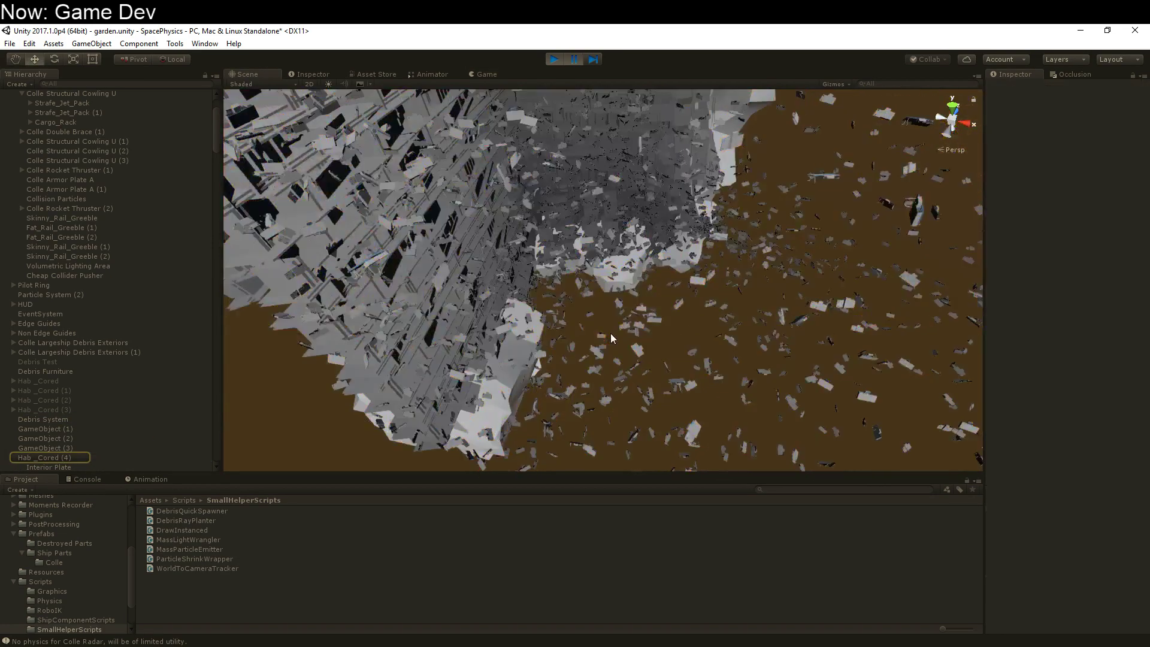
middle_drag(611, 339, 468, 373)
middle_drag(522, 305, 598, 352)
scroll(597, 353, up, 5)
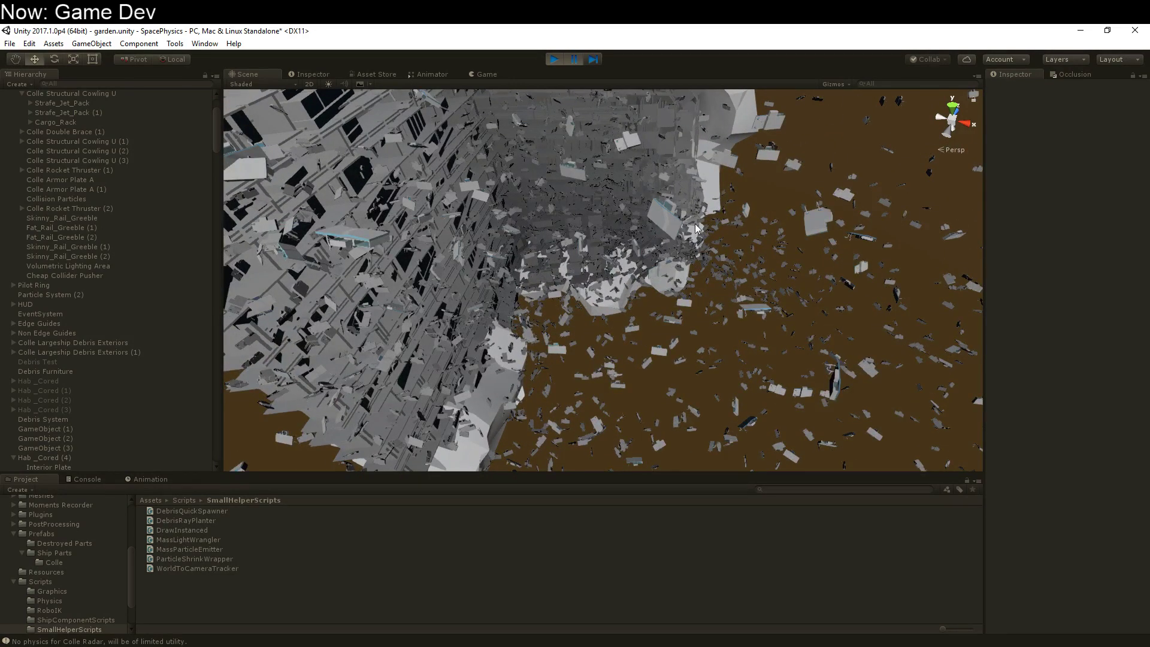
Step: Select several Debris Furniture(Clone) pieces in turn, settling on one
click(672, 218)
click(128, 323)
click(109, 237)
click(119, 199)
click(119, 314)
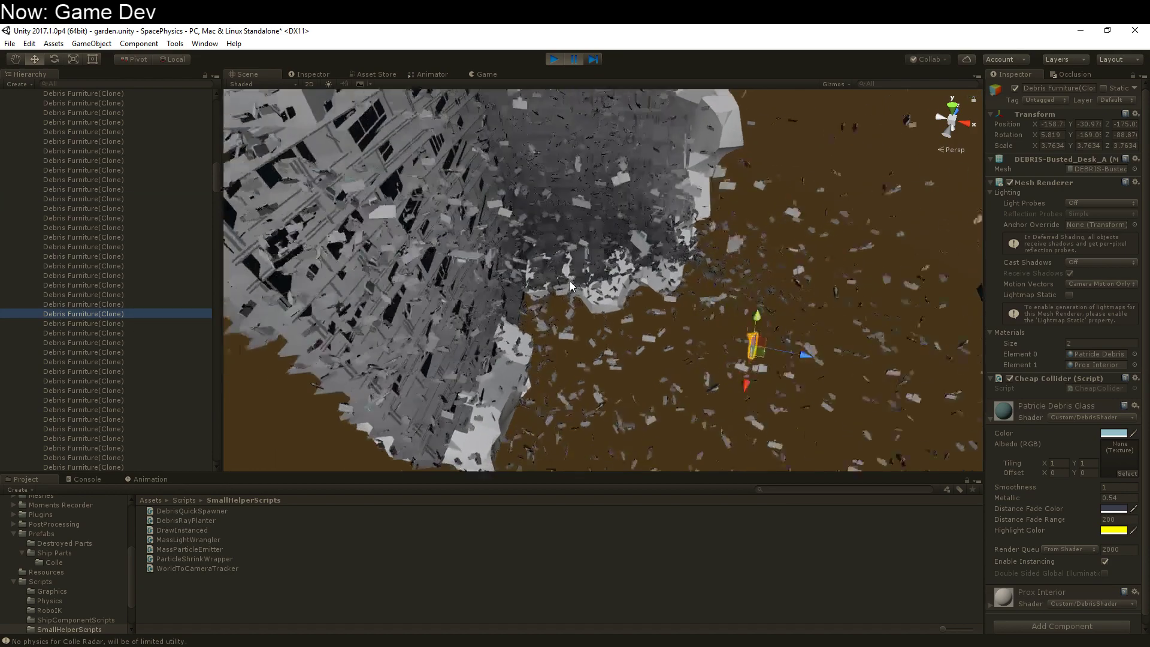
Step: Frame the selected Debris Furniture(Clone) piece with F and pan across the surrounding debris cloud
scroll(570, 281, up, 3)
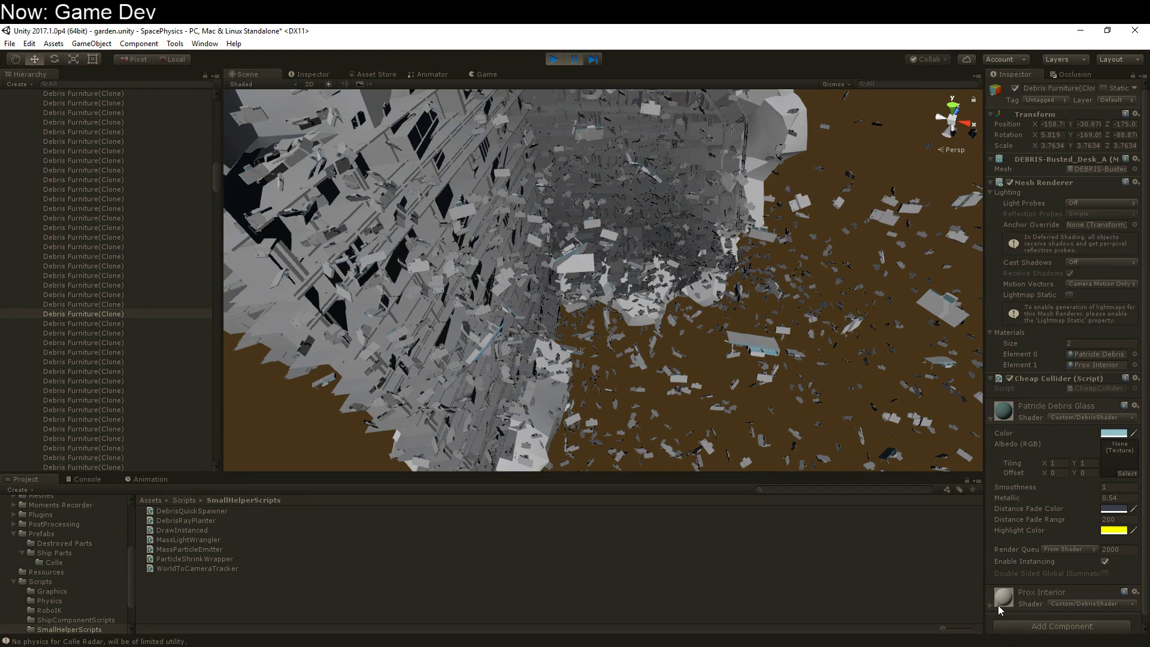
scroll(725, 409, down, 10)
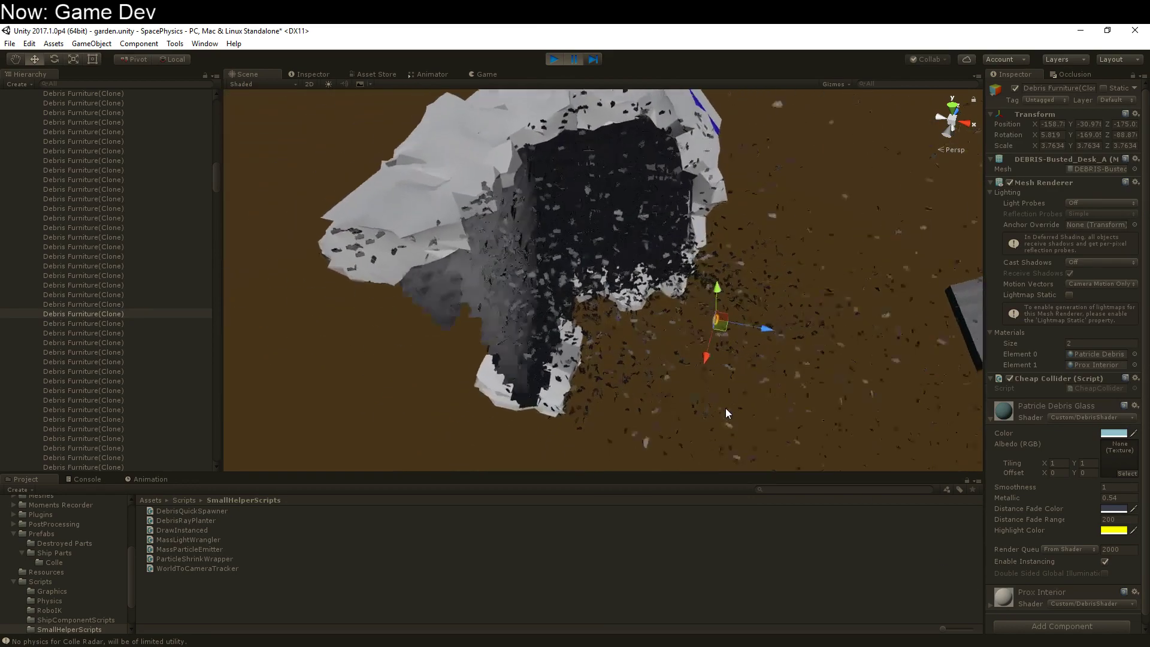
scroll(726, 409, up, 10)
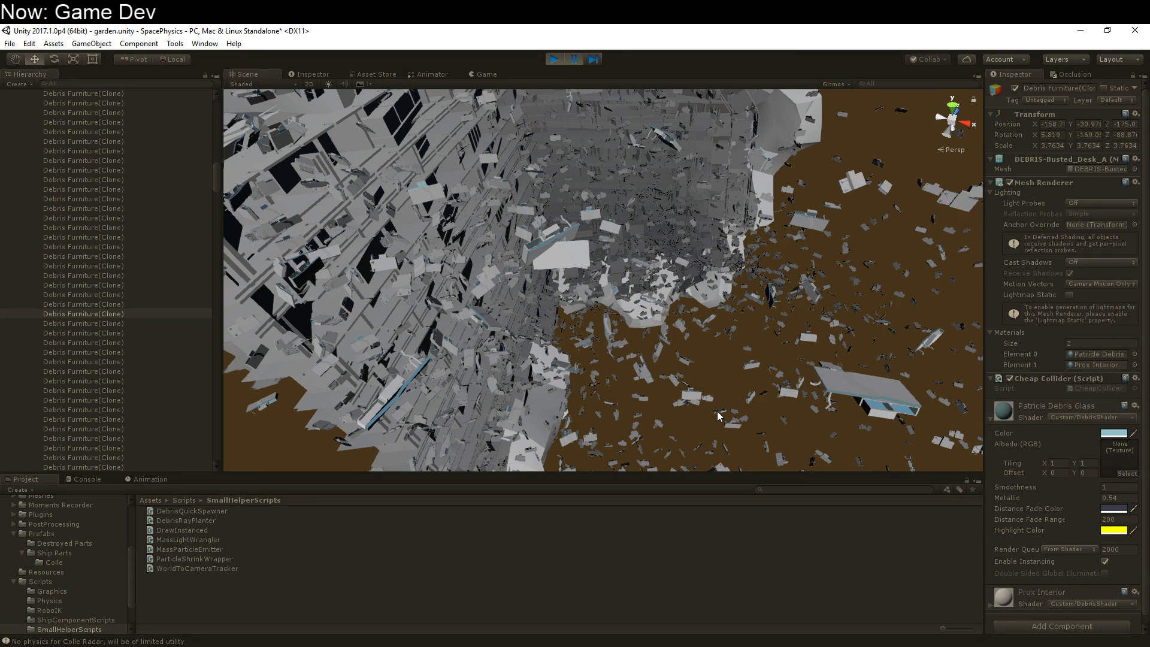
key(f)
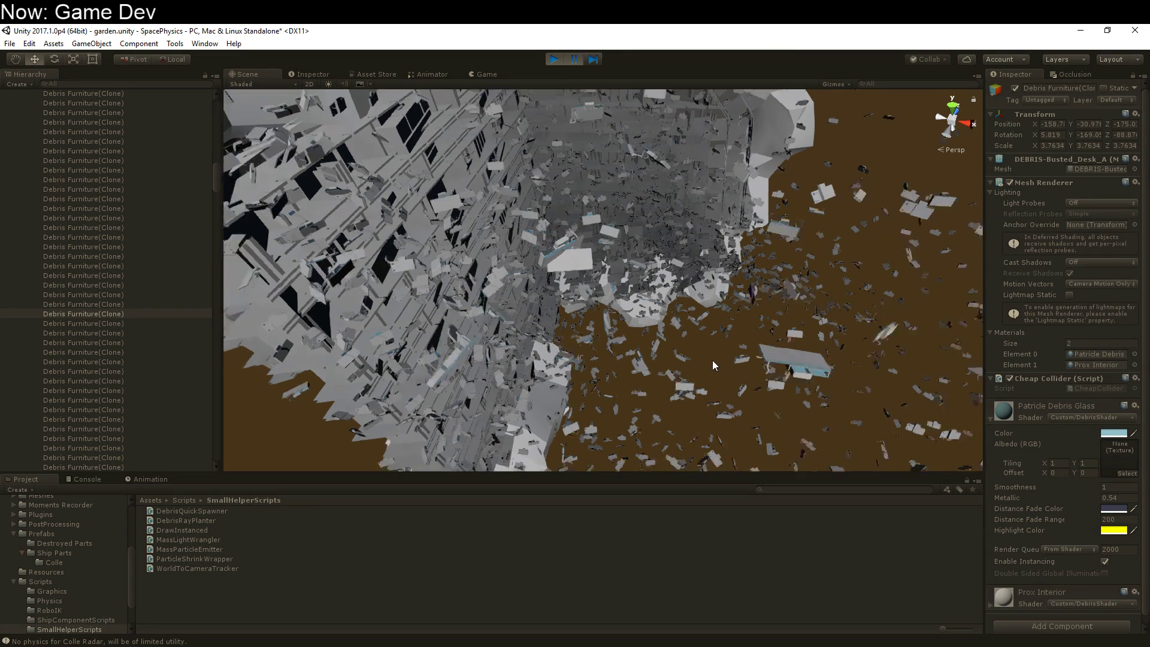
scroll(707, 365, up, 5)
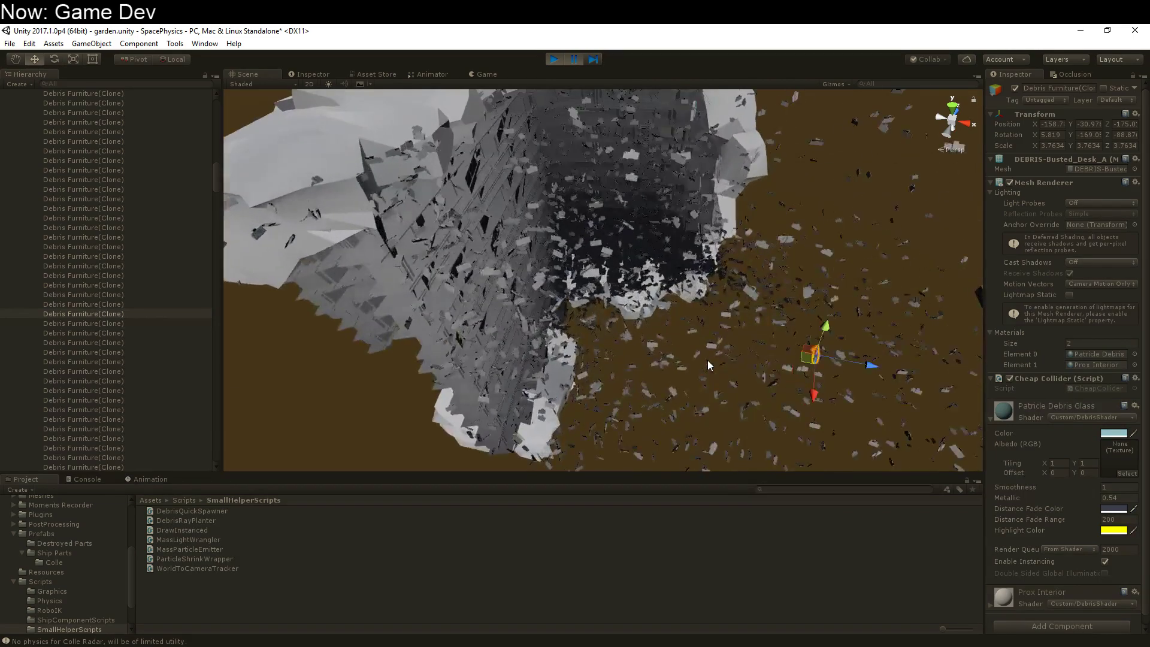
middle_drag(707, 365, 588, 279)
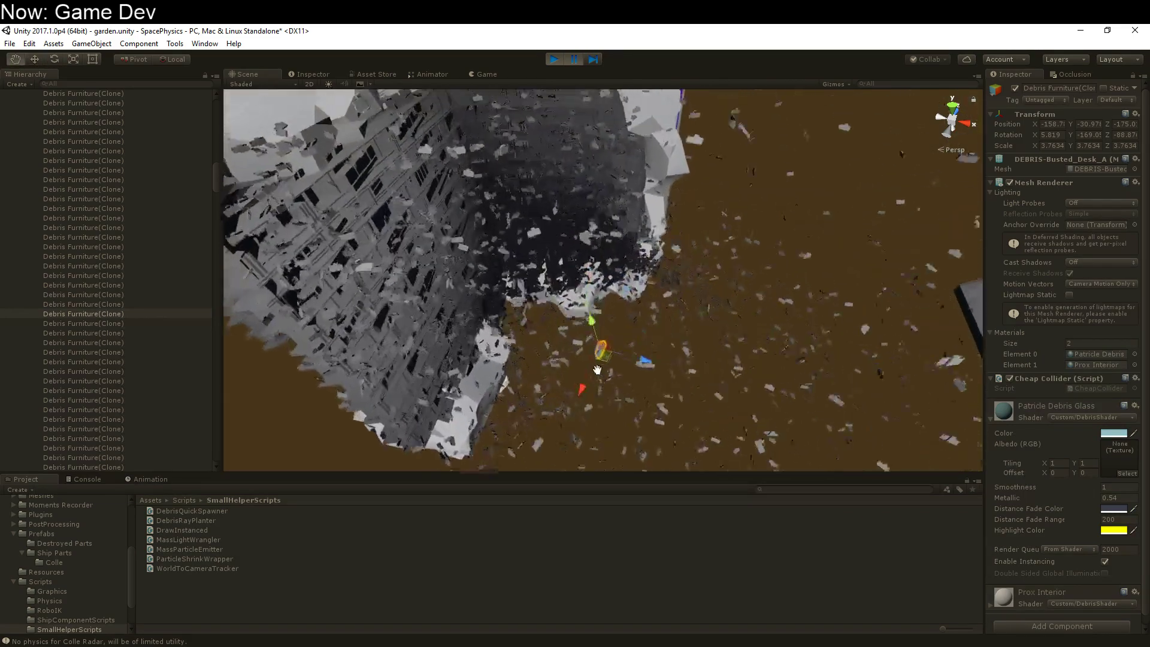
middle_drag(528, 320, 576, 307)
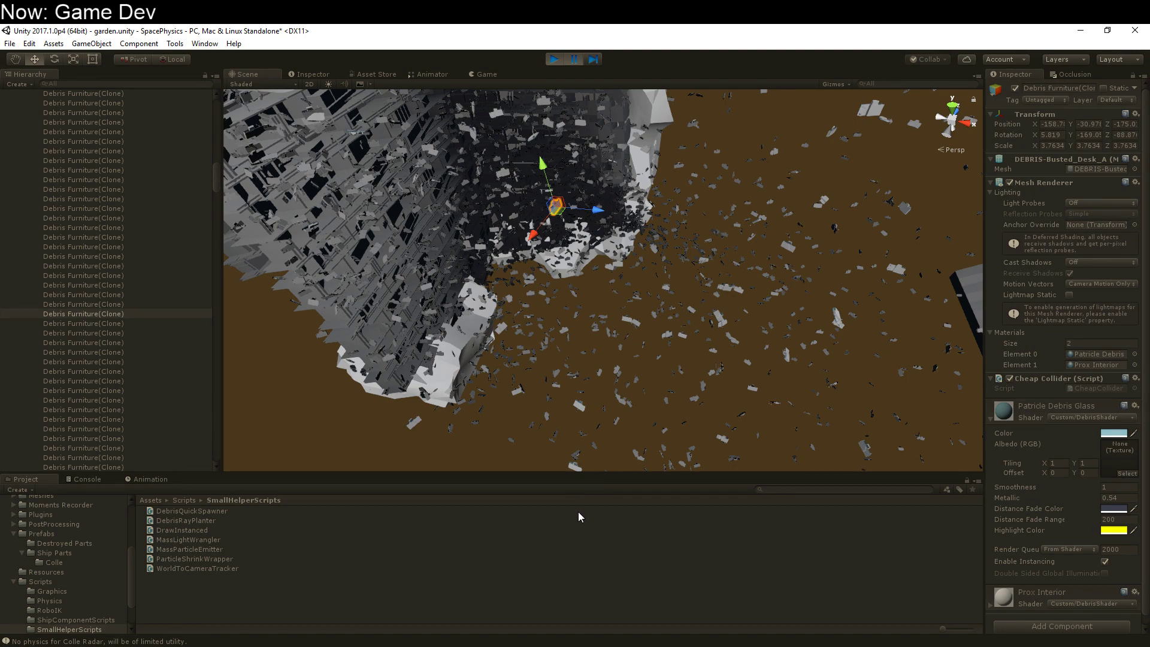
Step: Open the Frame Debugger from the Window menu and enable it to capture the frame
click(203, 44)
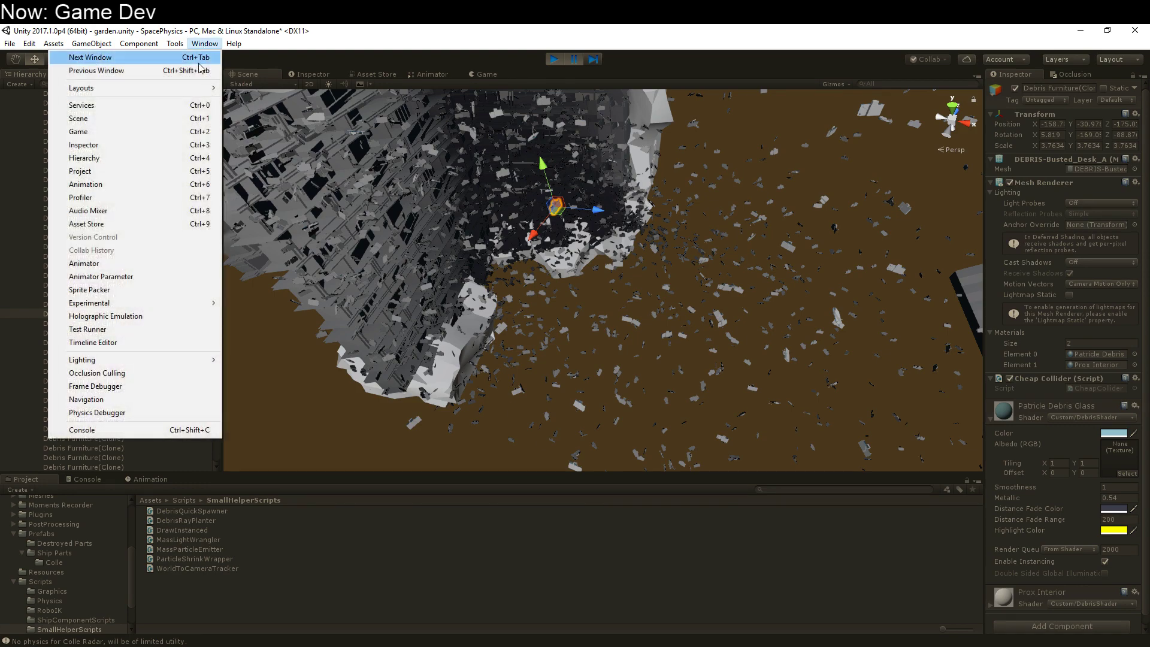
click(145, 387)
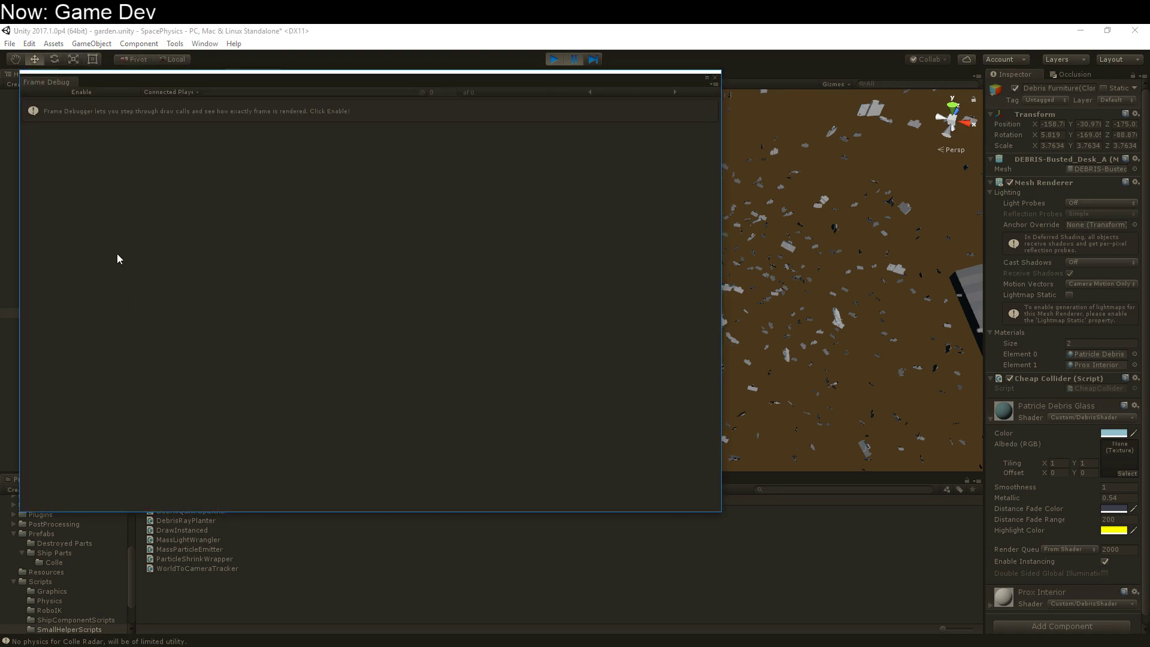
click(95, 92)
Step: Step through the instanced Draw Mesh events #135 to #143 and read their details
scroll(138, 288, down, 10)
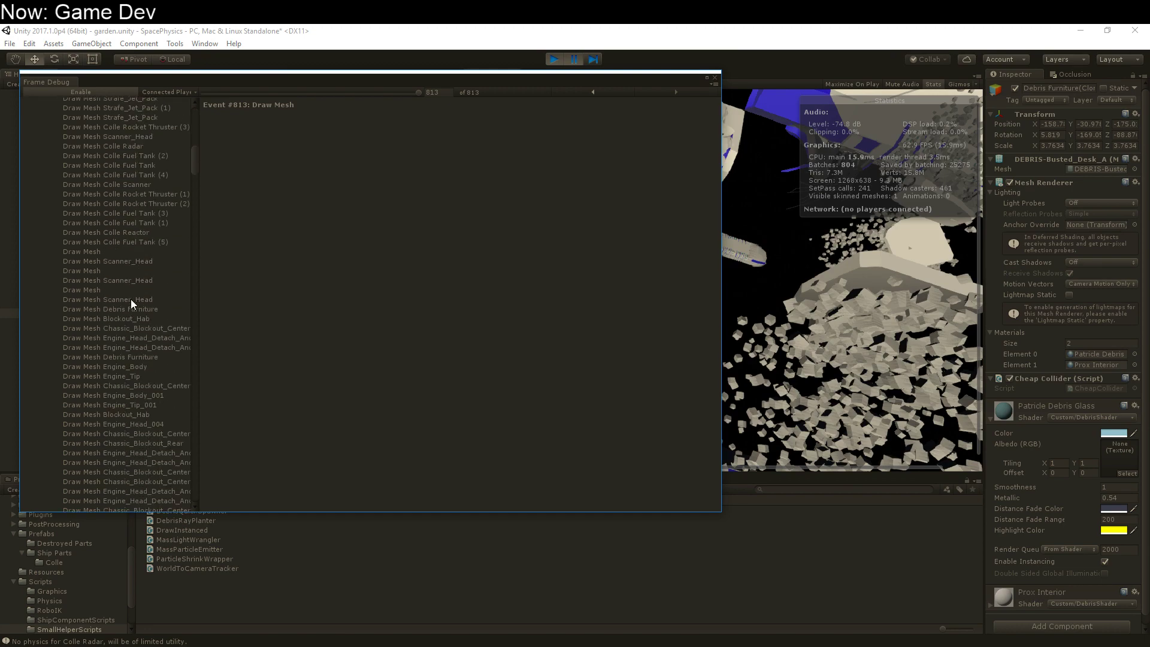
scroll(131, 299, down, 10)
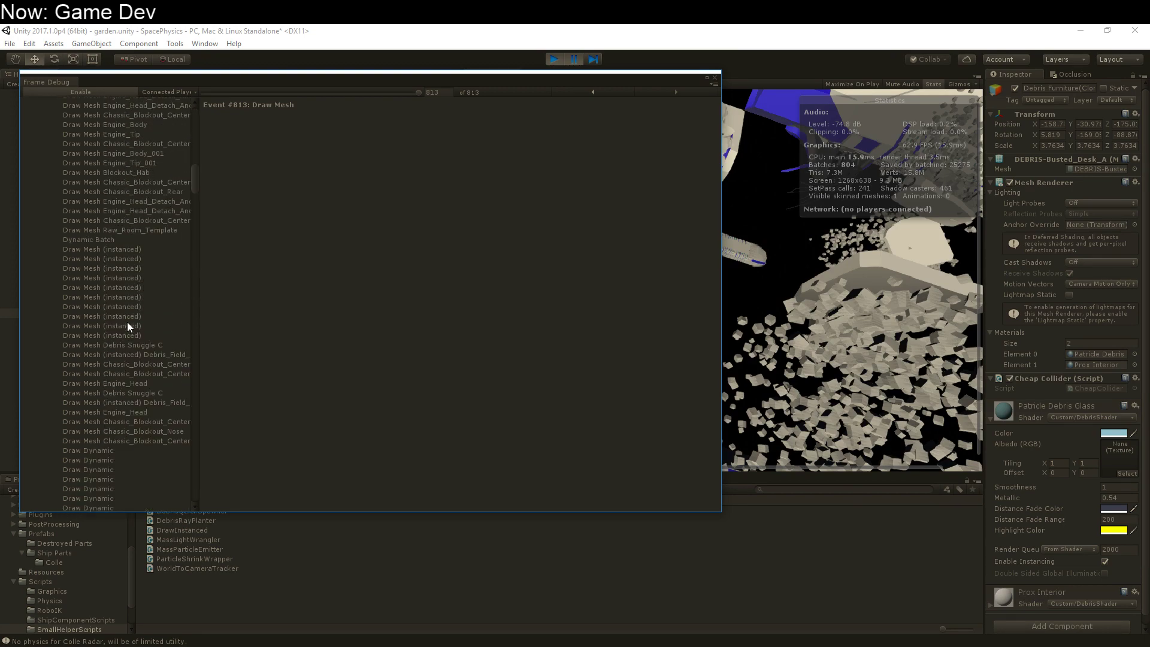
click(113, 252)
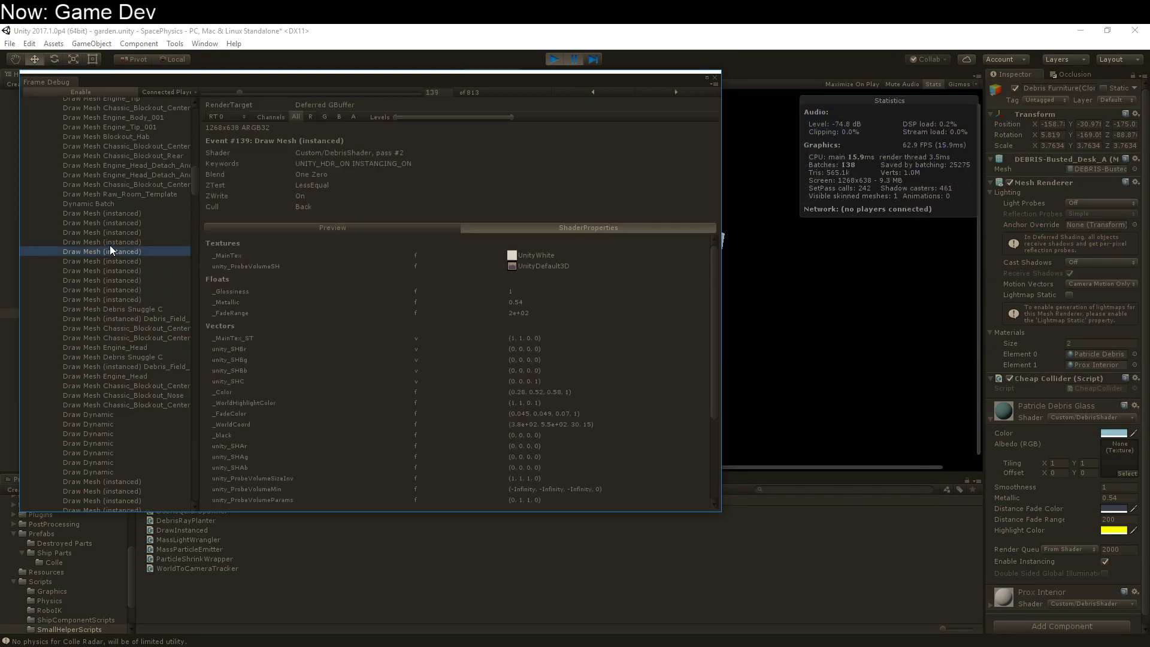
key(Up)
key(Up)
key(Up)
key(Up)
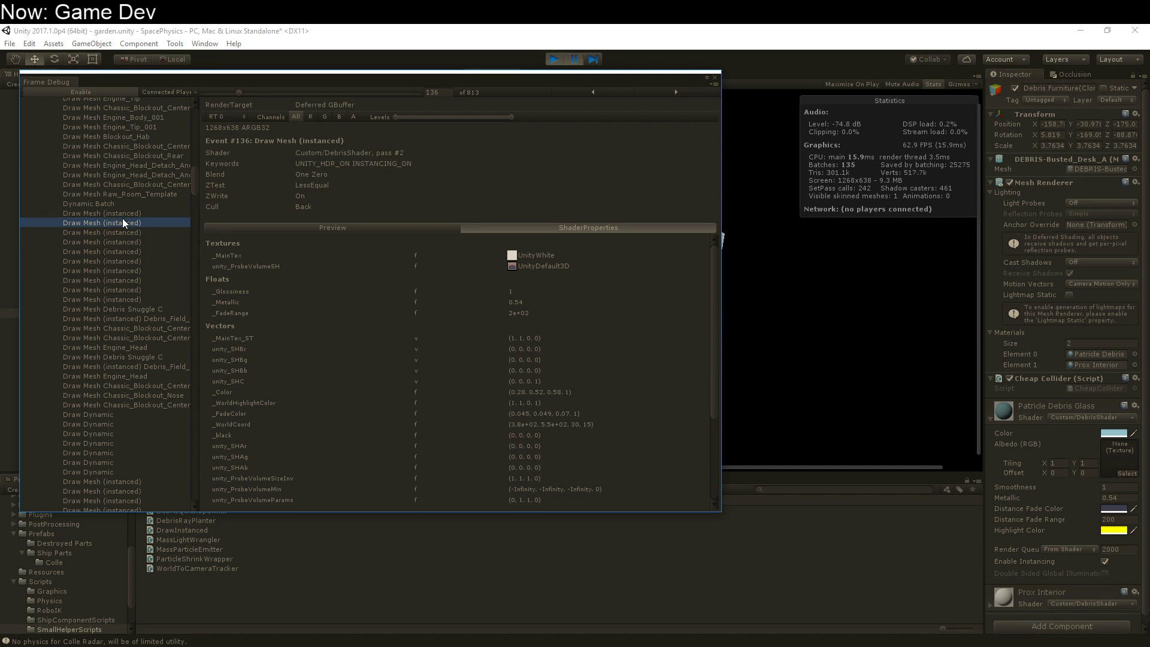
click(131, 225)
click(137, 234)
drag(133, 244, 134, 284)
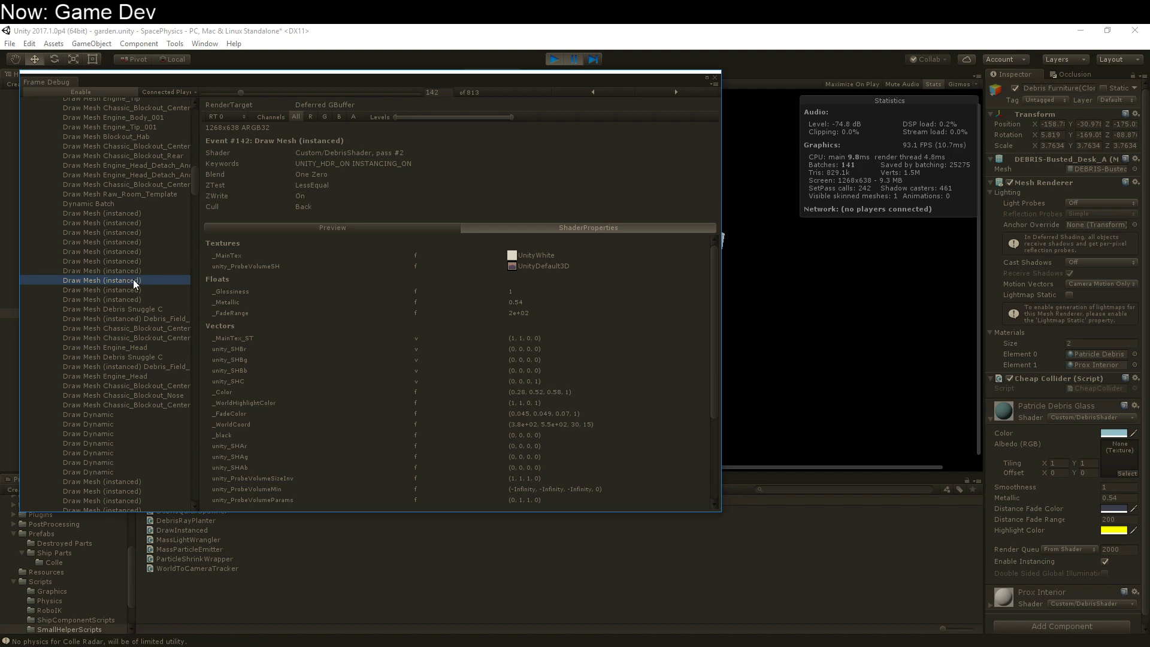
click(129, 290)
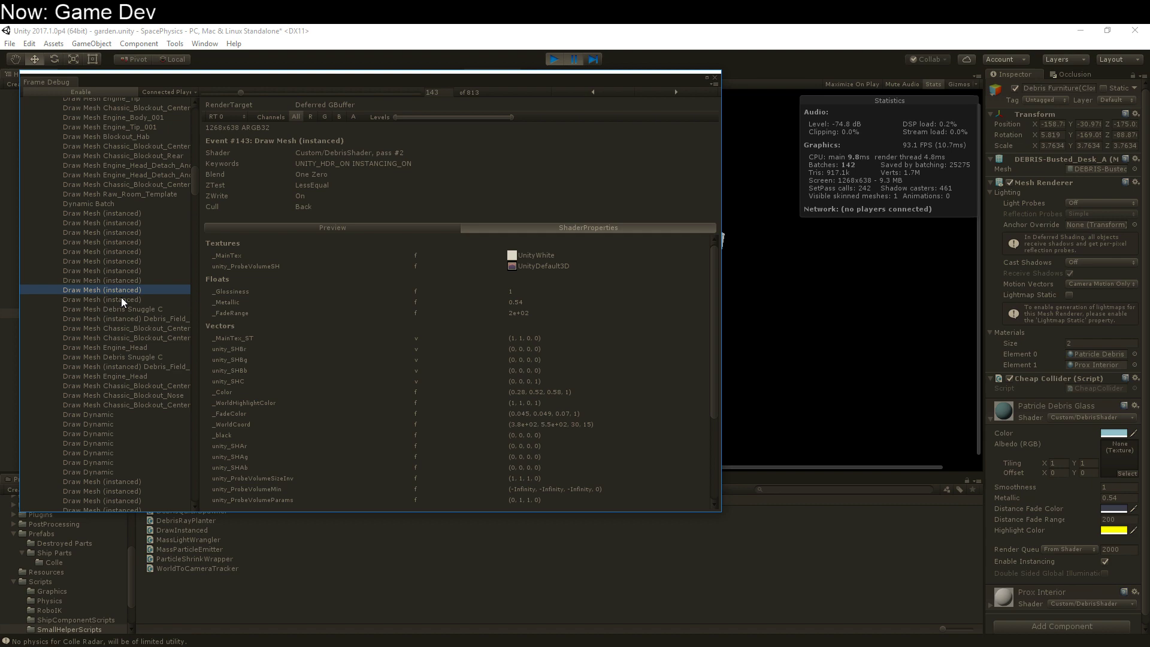
Step: Inspect draw events #135, #171 and #172, reaching event #183 and its batching note
click(132, 215)
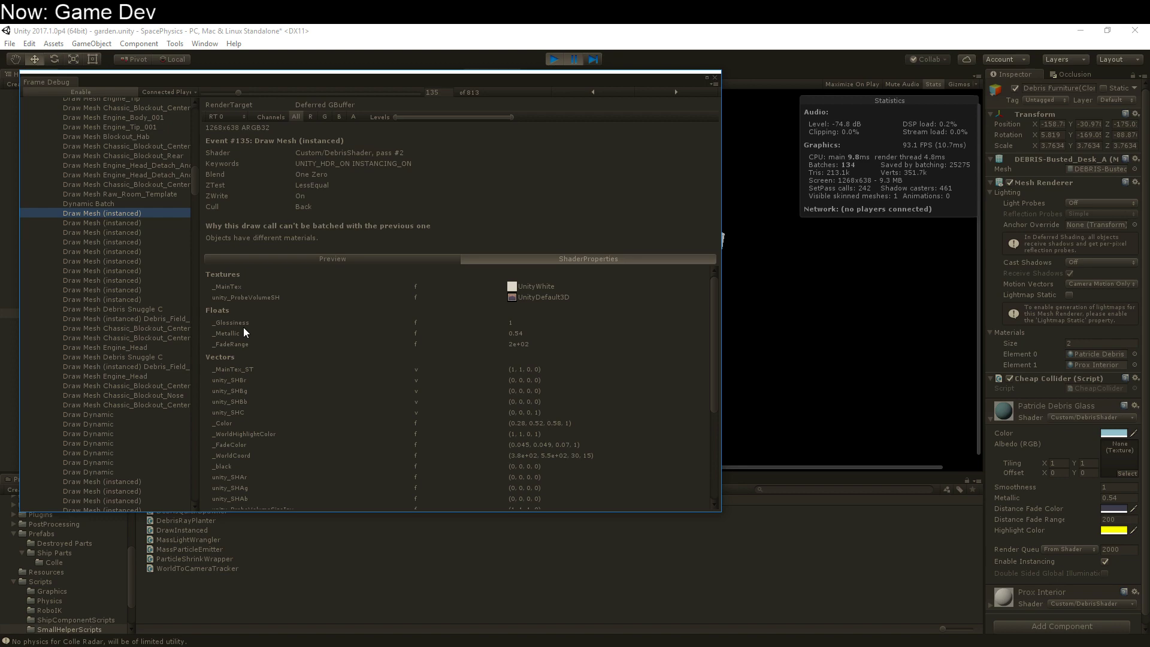
scroll(119, 264, down, 5)
click(118, 264)
click(110, 304)
click(116, 258)
click(108, 315)
click(125, 422)
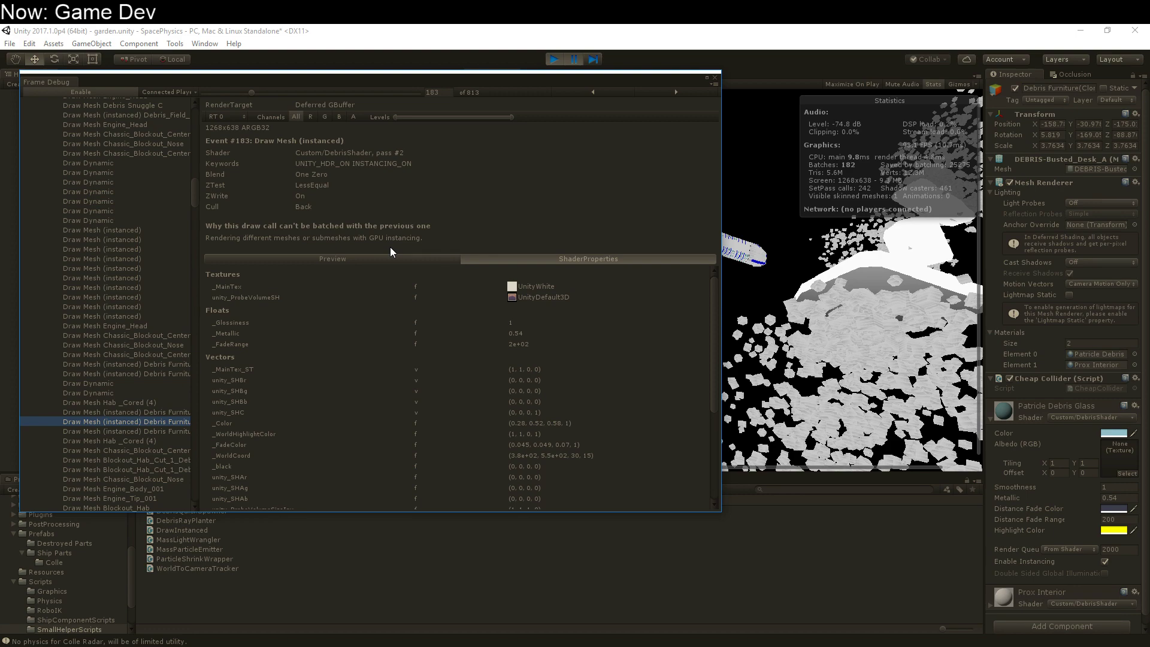
Step: Close the Frame Debugger and select several Debris Furniture(Clone) pieces in the Hierarchy
click(717, 77)
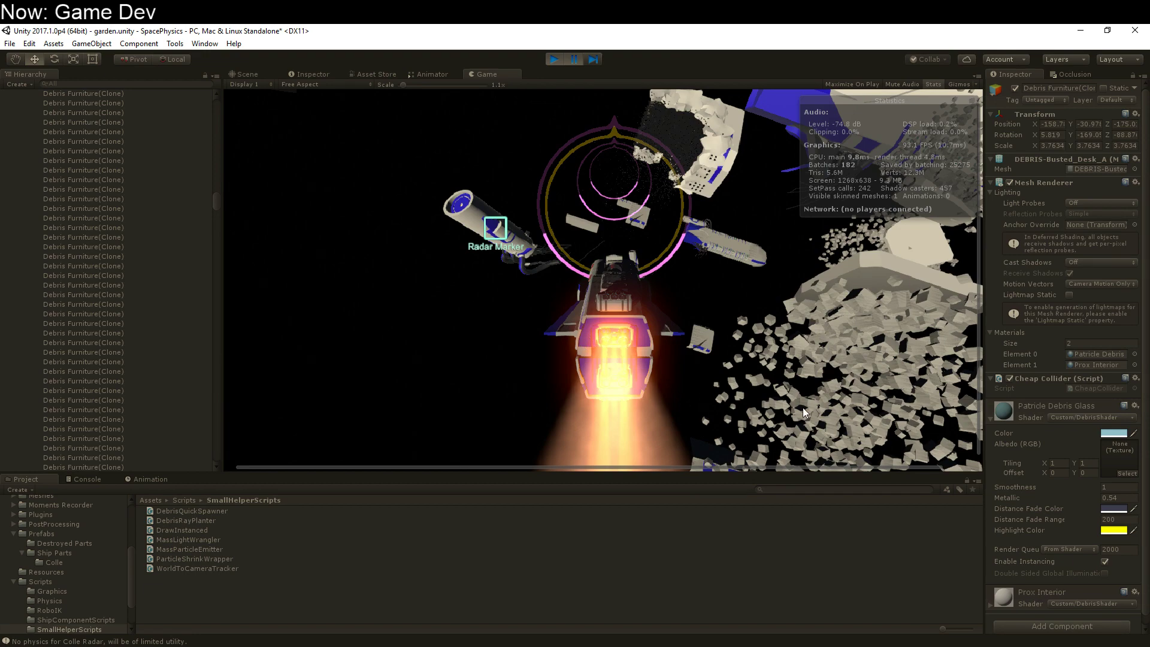
click(90, 313)
click(95, 208)
click(81, 323)
click(106, 189)
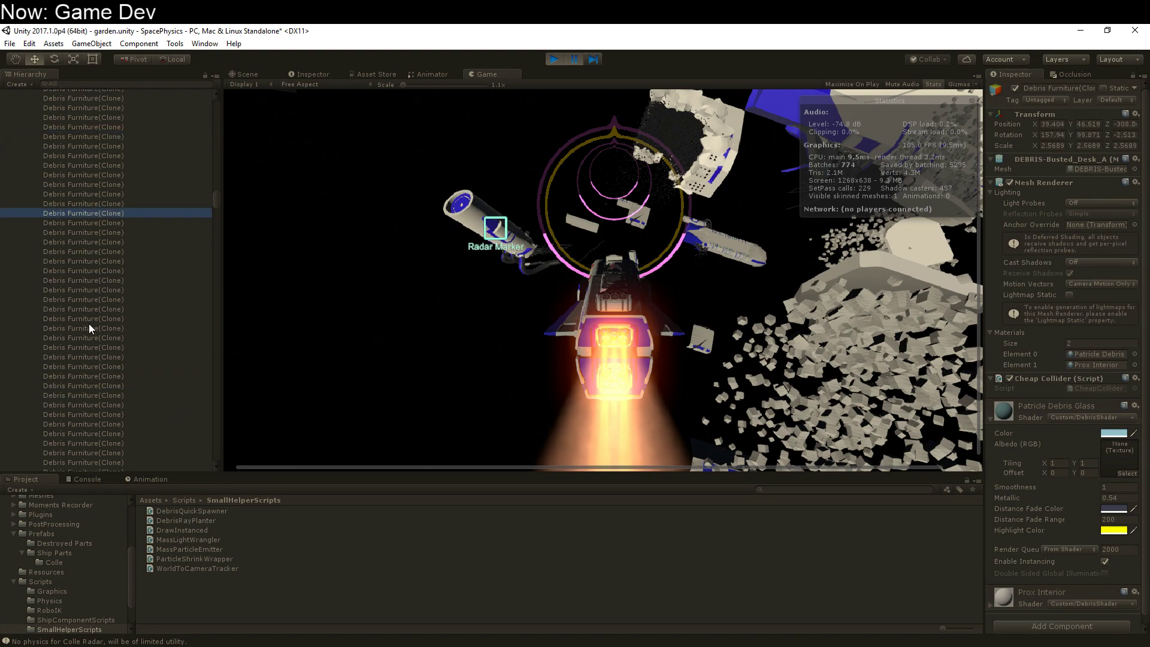
Step: Scroll the Hierarchy and collapse the LOD1 group under Debris Filler (2)
scroll(108, 358, up, 2)
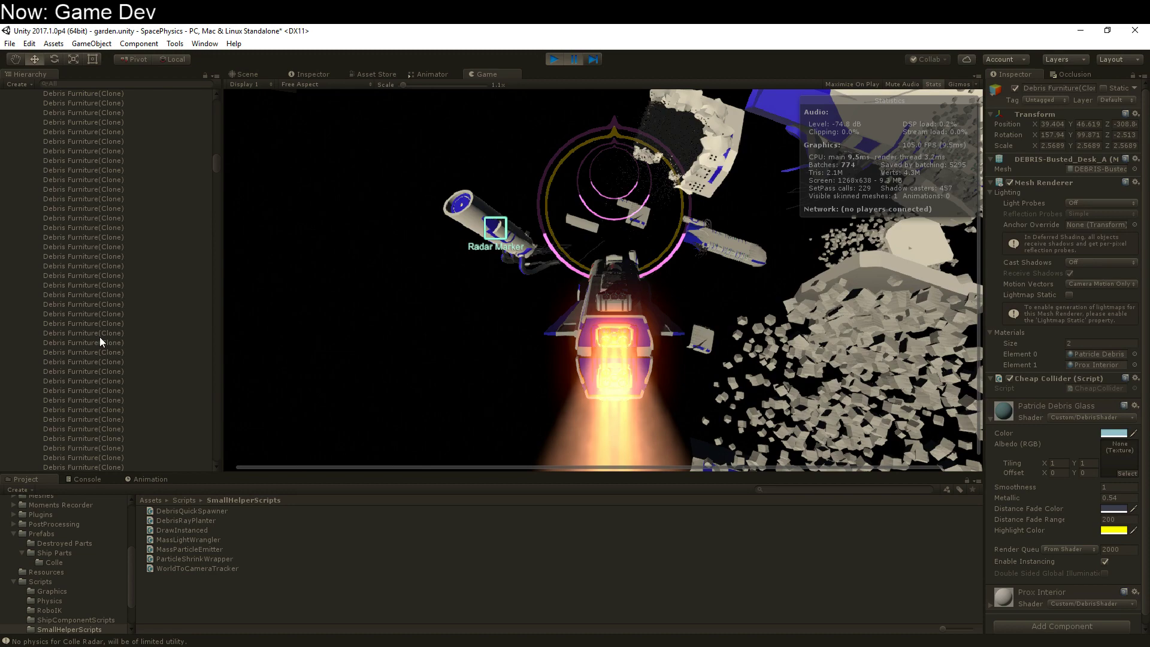
scroll(100, 335, up, 15)
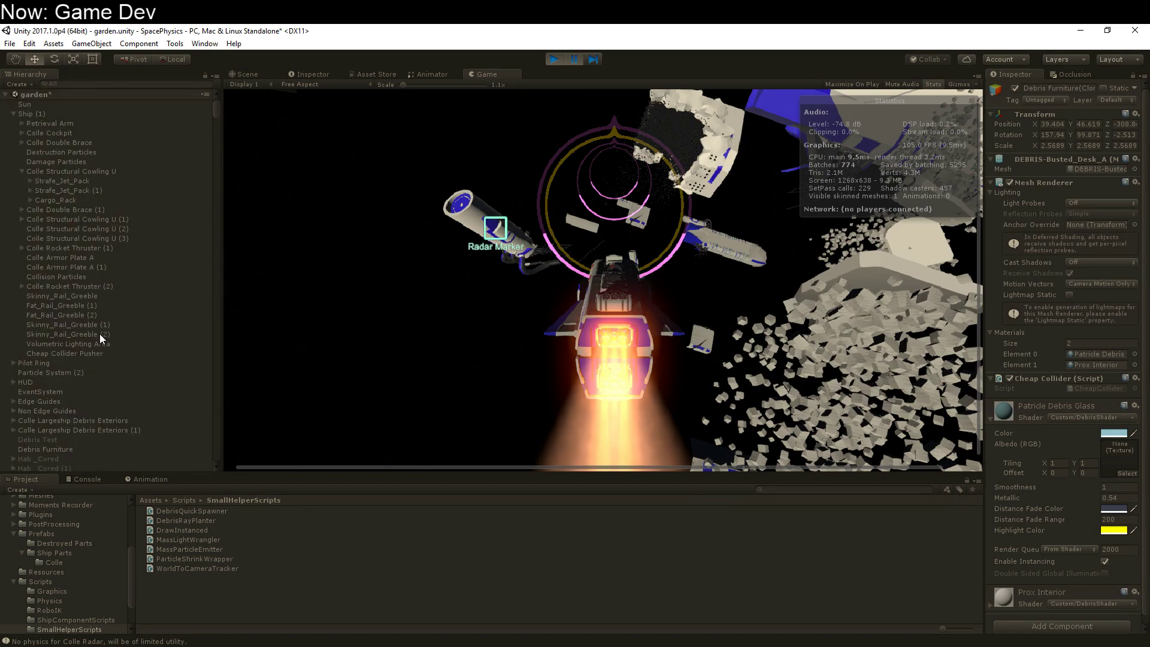
scroll(99, 318, down, 5)
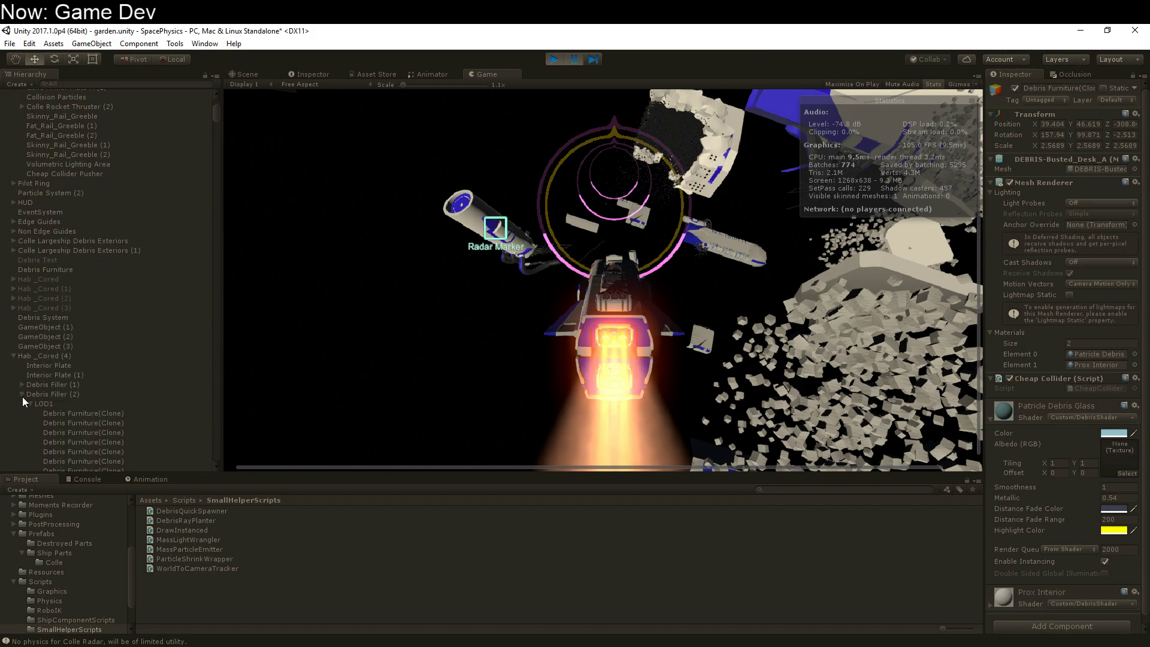
click(27, 404)
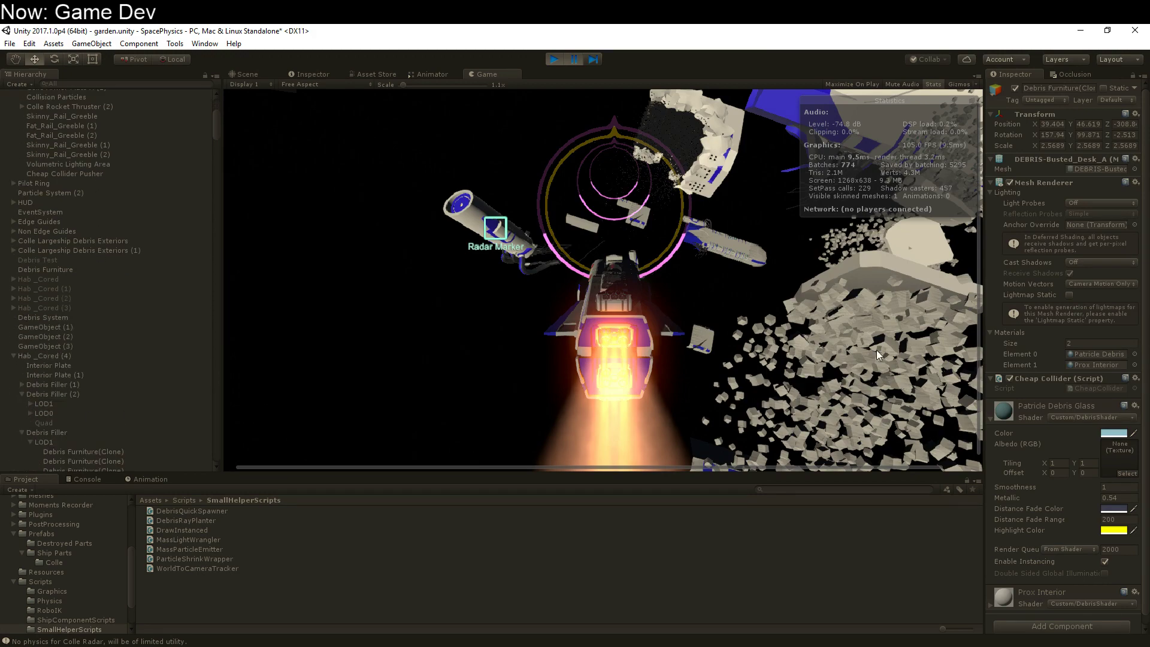
Step: In the Scene view, select the edge-guide Particle System (1)
click(249, 73)
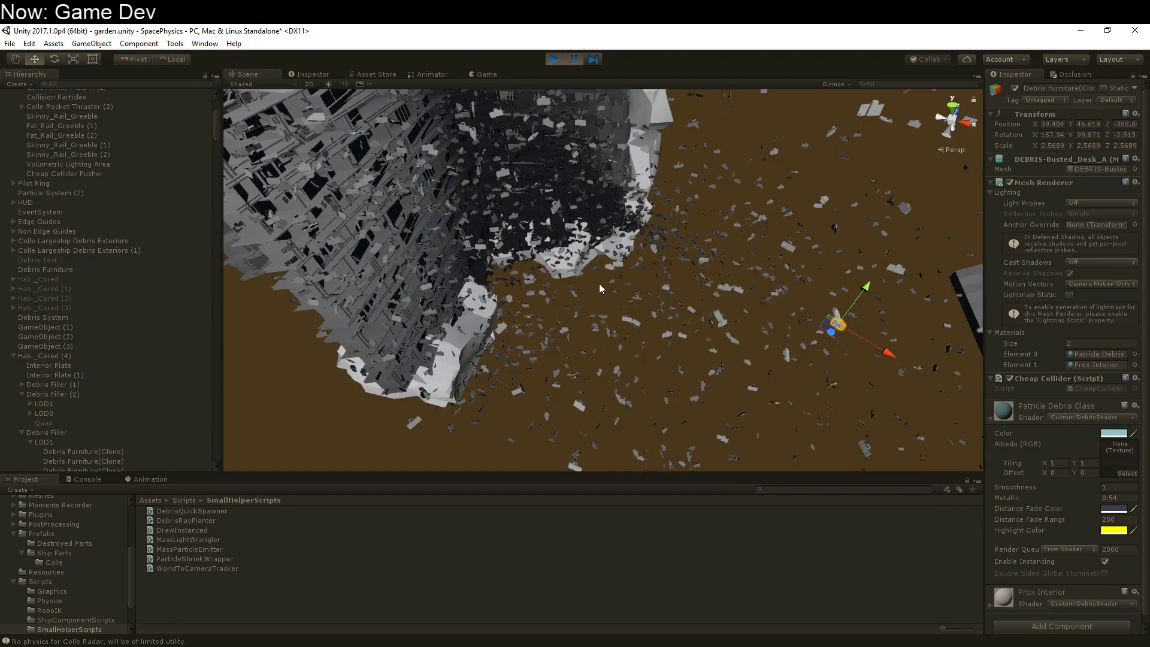
right_drag(662, 280, 571, 316)
click(524, 312)
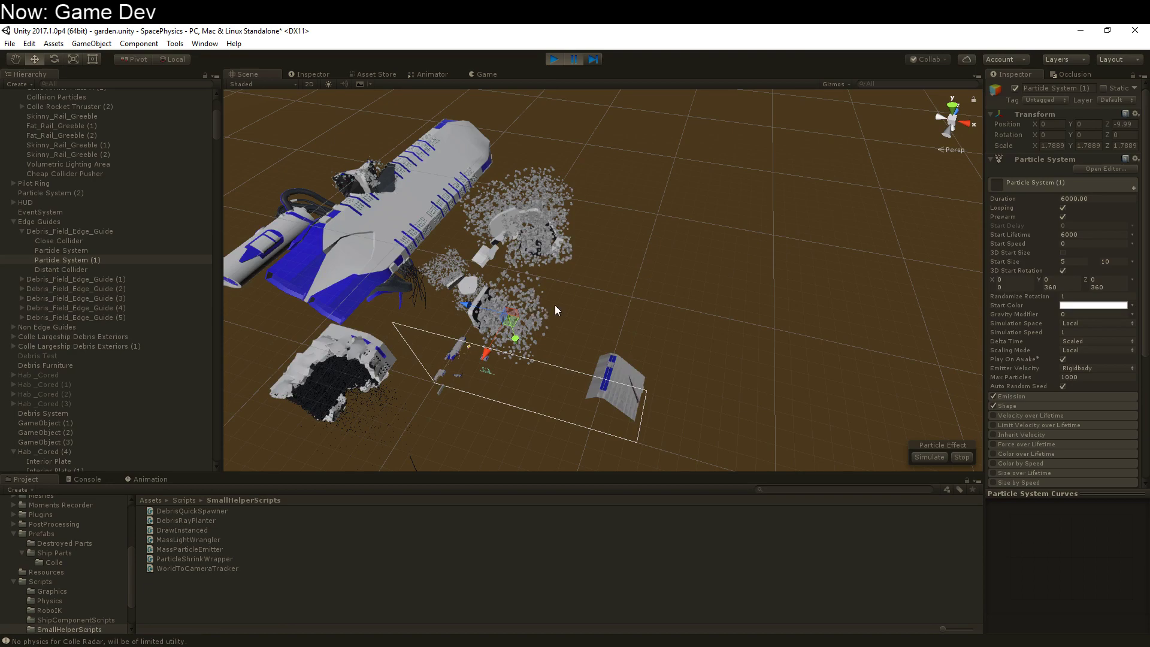
Step: Expand the Hull material's shader properties, then bring the scene camera toward the ship
scroll(1116, 325, down, 5)
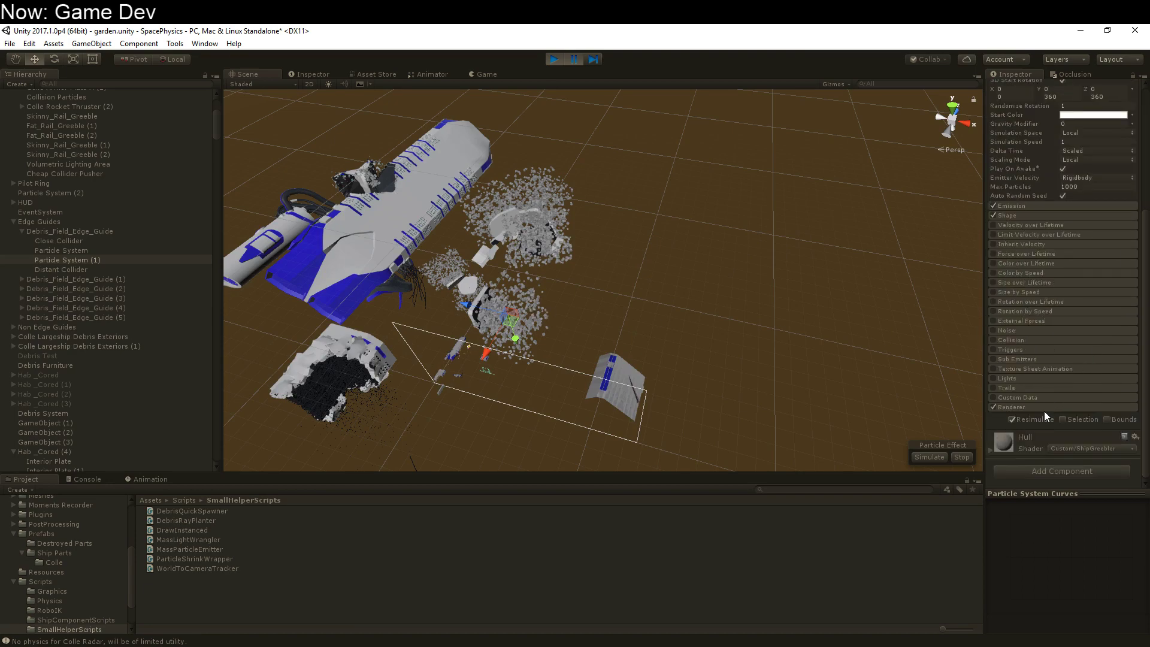
click(992, 447)
scroll(1109, 459, down, 5)
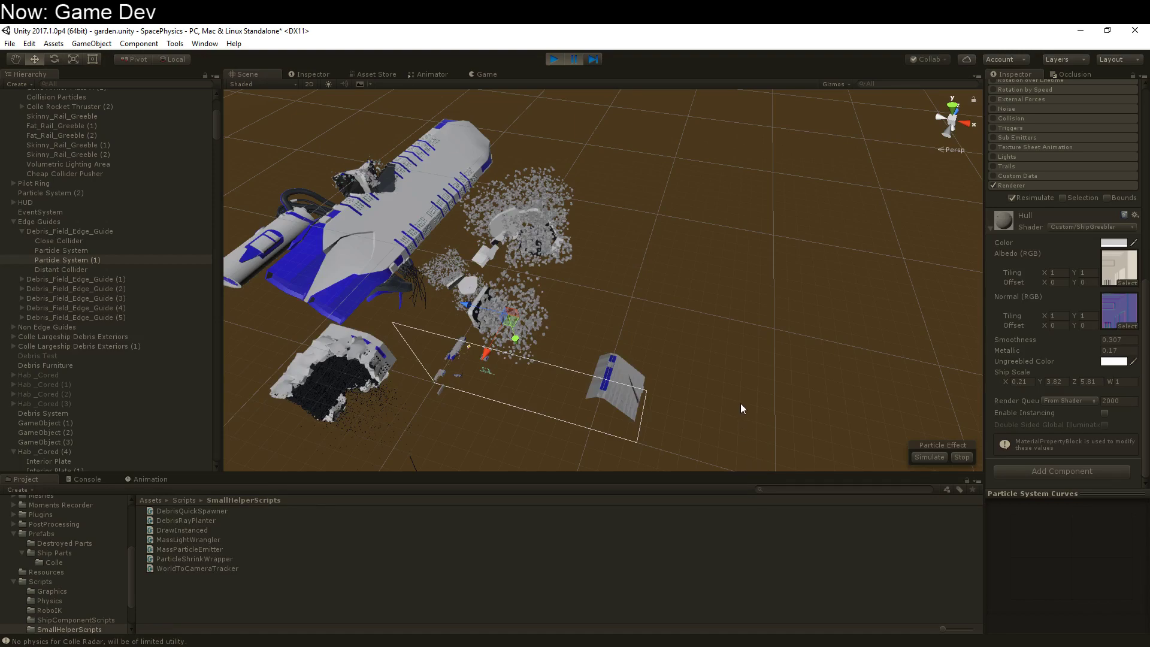
middle_drag(558, 426, 618, 357)
right_drag(618, 357, 601, 253)
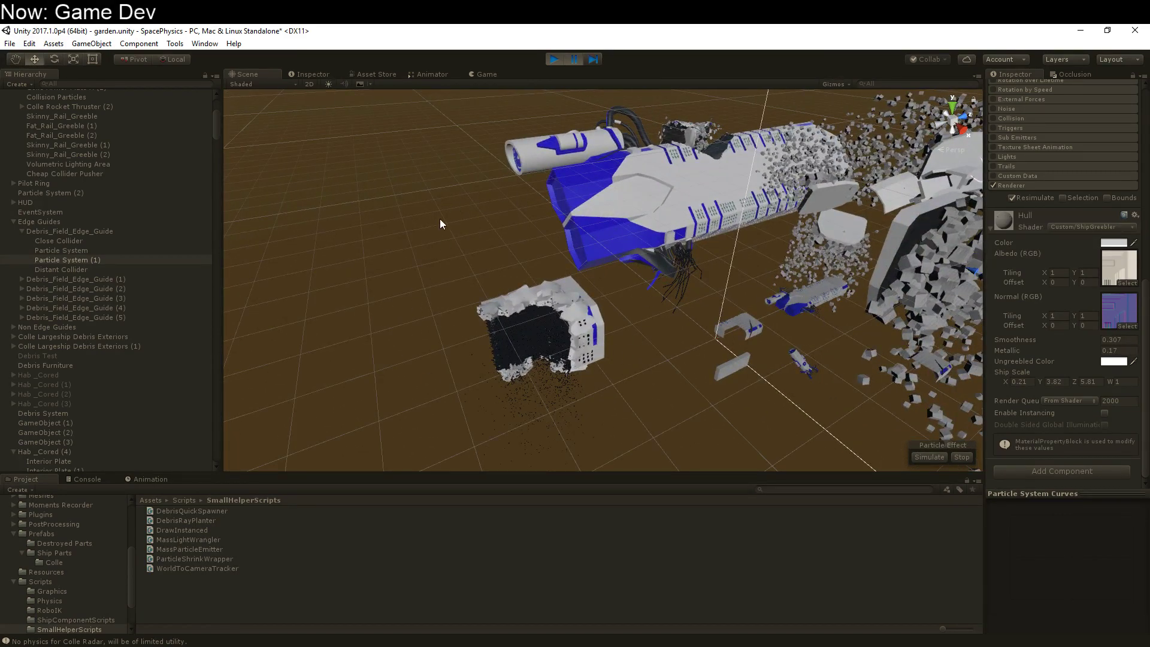
Step: Step one frame to spawn the debris sphere, deselect the particle system, and collapse Debris Filler
click(592, 59)
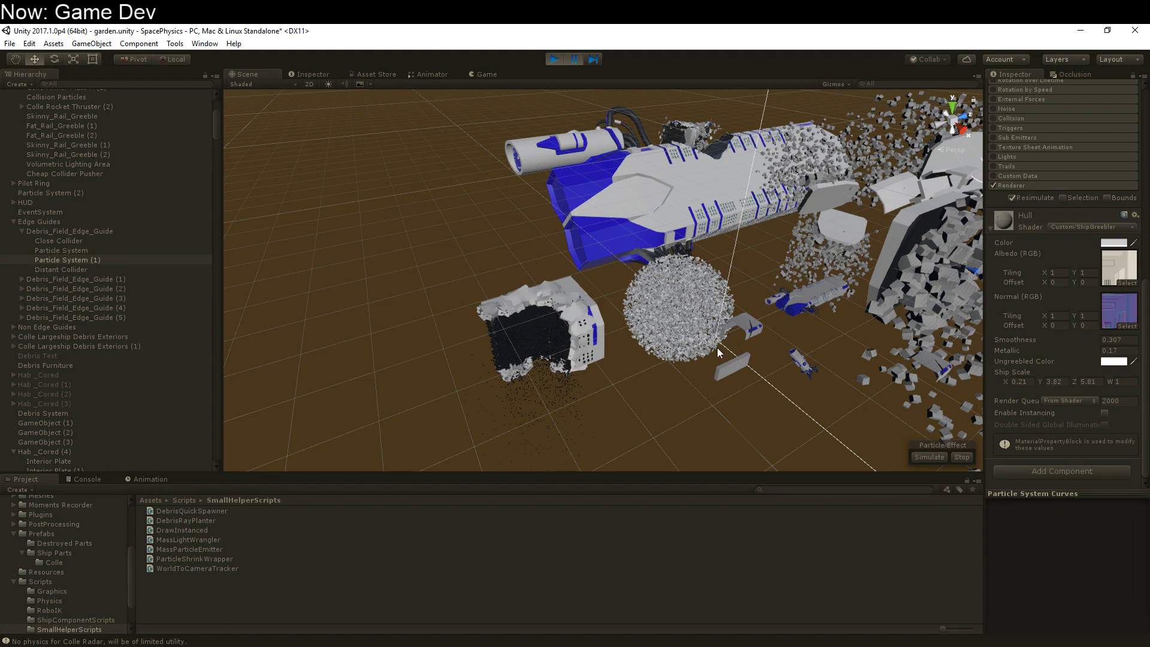
click(684, 318)
scroll(139, 403, down, 15)
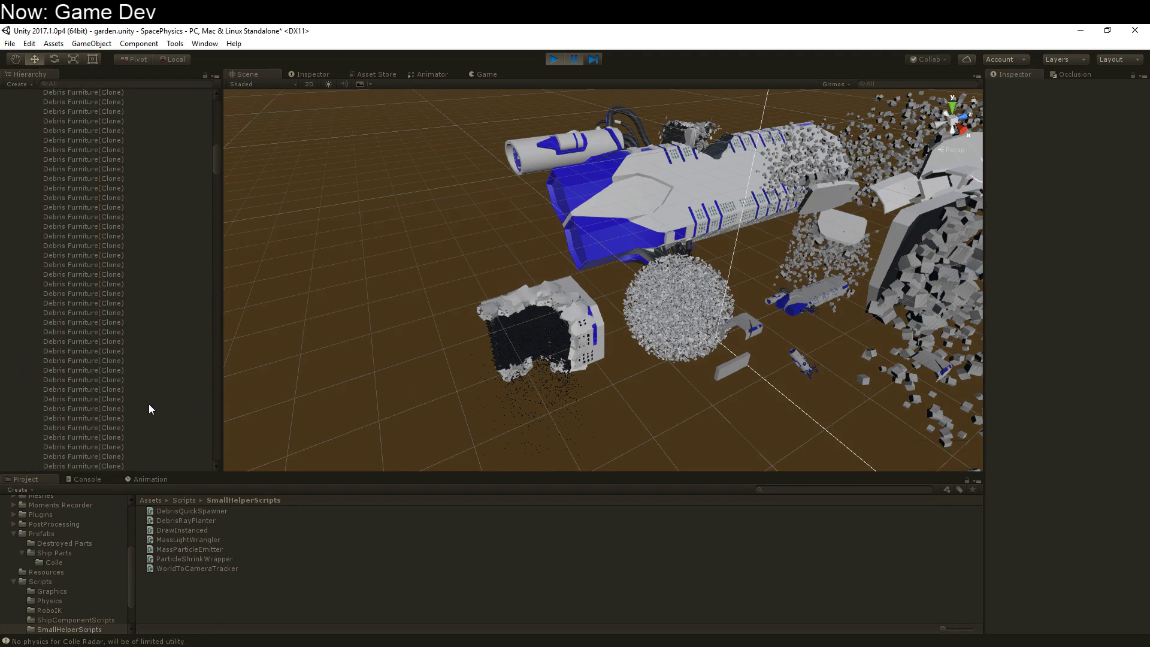
scroll(148, 404, up, 10)
click(22, 312)
Step: Compare the Draw Instanced settings of GameObject (1)-(3), ending on Debris System (10000 pieces, radius 100)
click(34, 239)
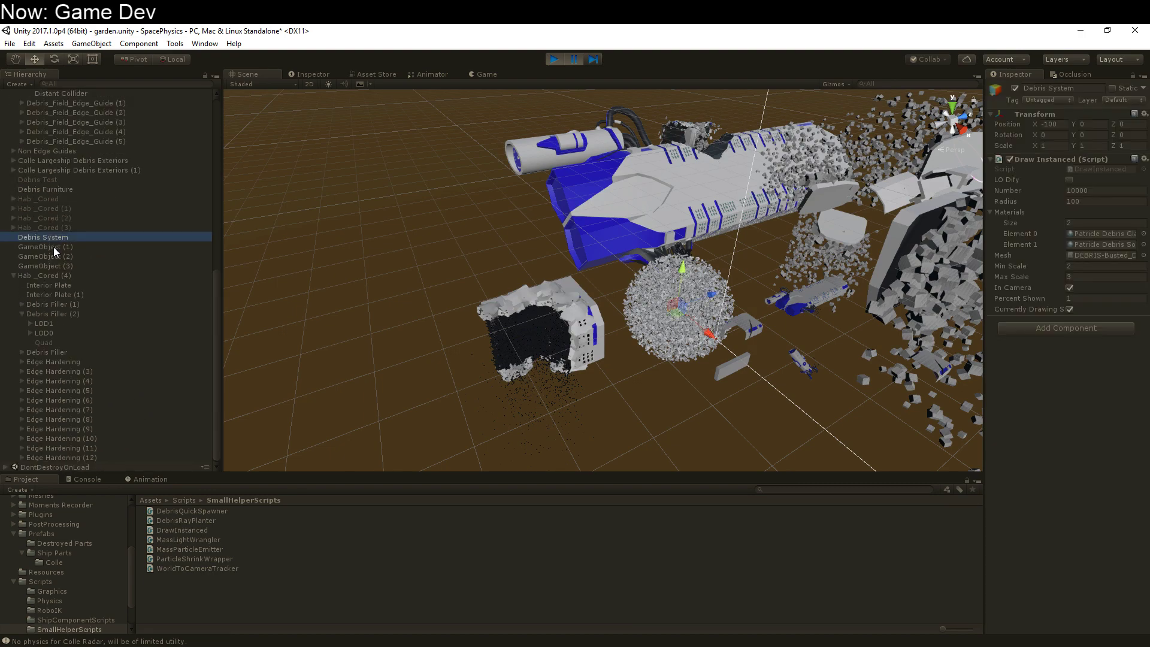
click(52, 247)
click(55, 255)
click(56, 265)
click(59, 256)
click(59, 246)
click(59, 257)
click(60, 263)
click(42, 237)
Step: Orbit and zoom the Scene view onto the dense debris sphere
scroll(597, 339, up, 3)
scroll(606, 367, down, 2)
alt+drag(591, 344, 566, 338)
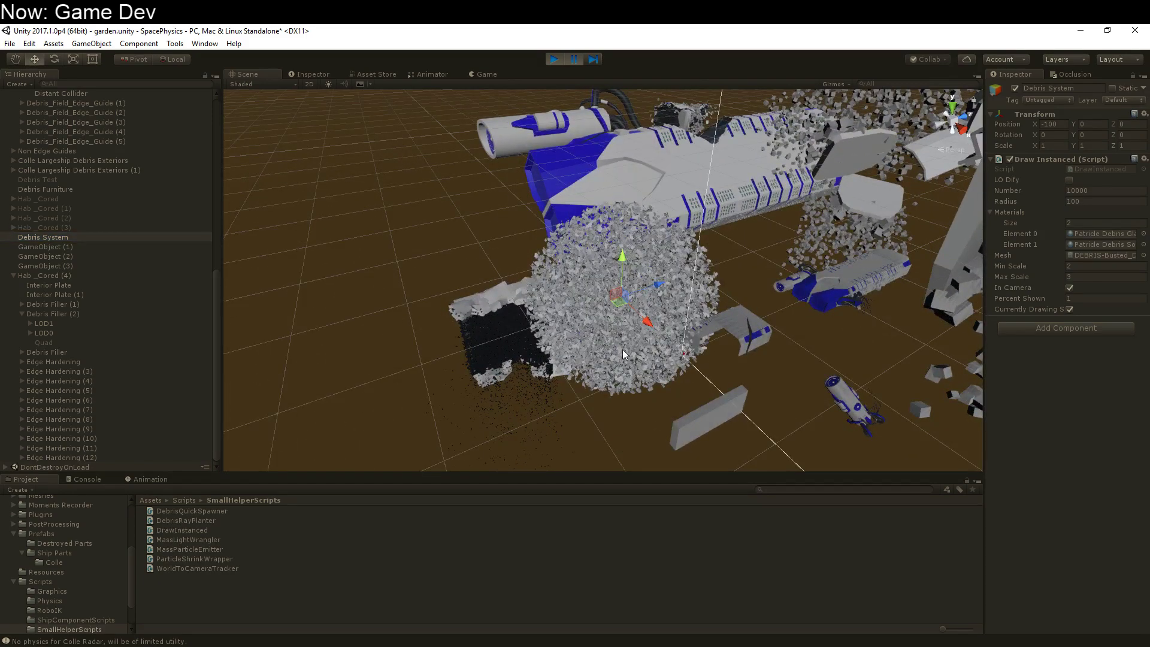
scroll(622, 350, up, 3)
scroll(620, 350, down, 2)
scroll(562, 289, down, 1)
scroll(569, 323, up, 2)
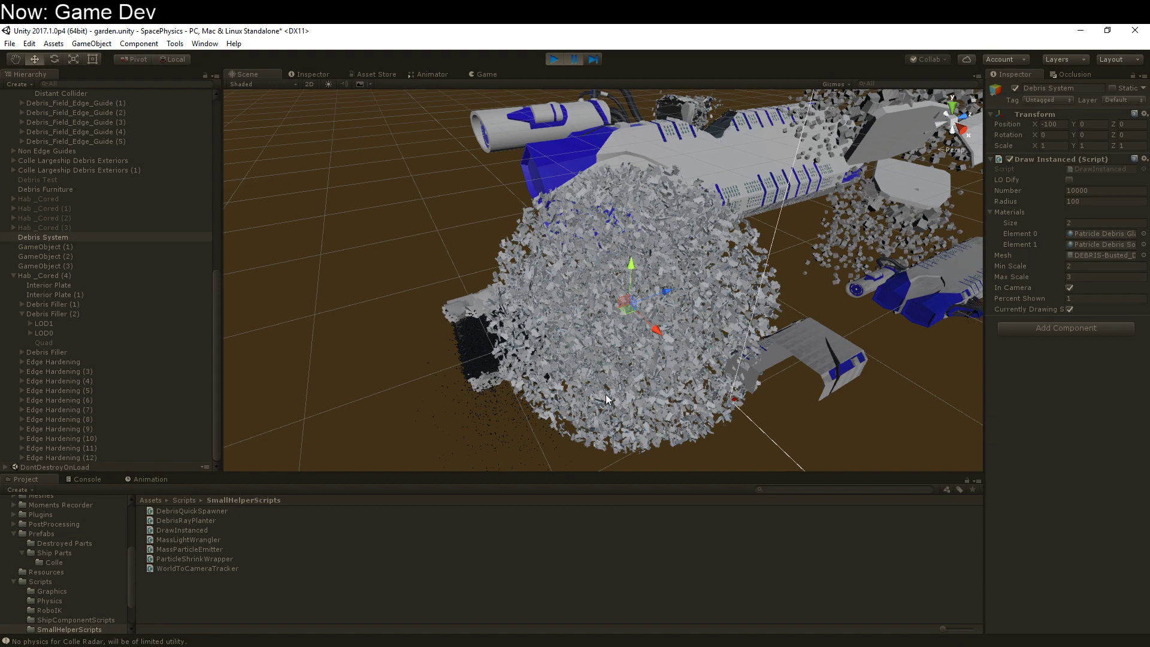
Step: Open DrawInstanced.cs in MonoDevelop and highlight the Graphics.DrawMeshInstanced call on line 127
click(1097, 169)
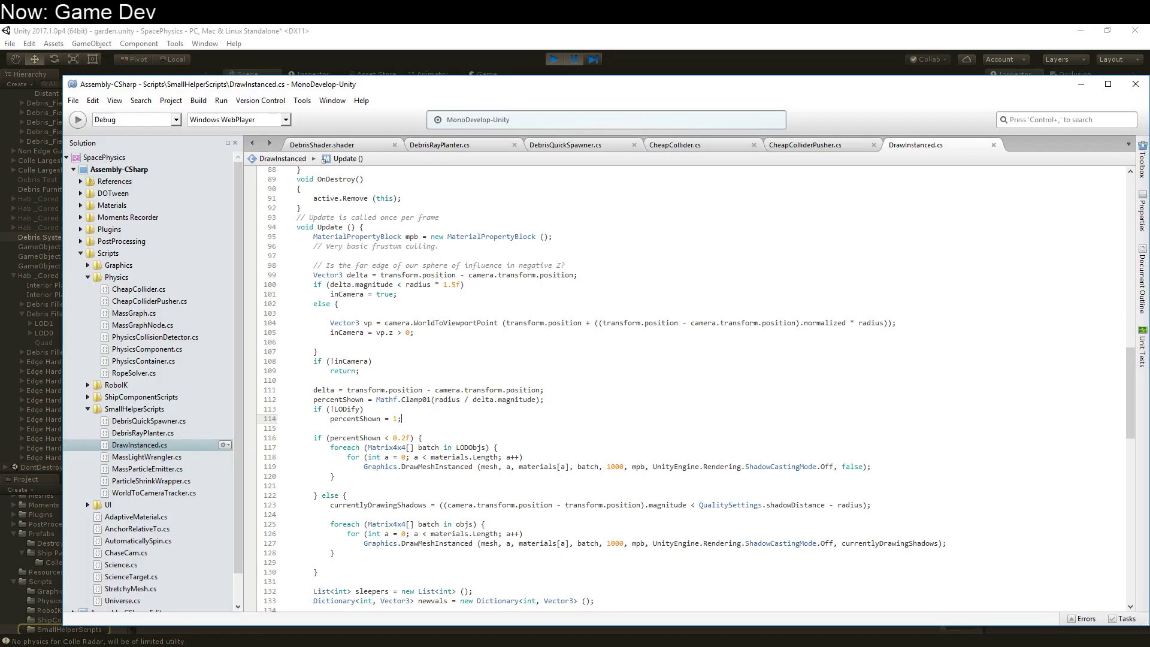
scroll(467, 281, up, 20)
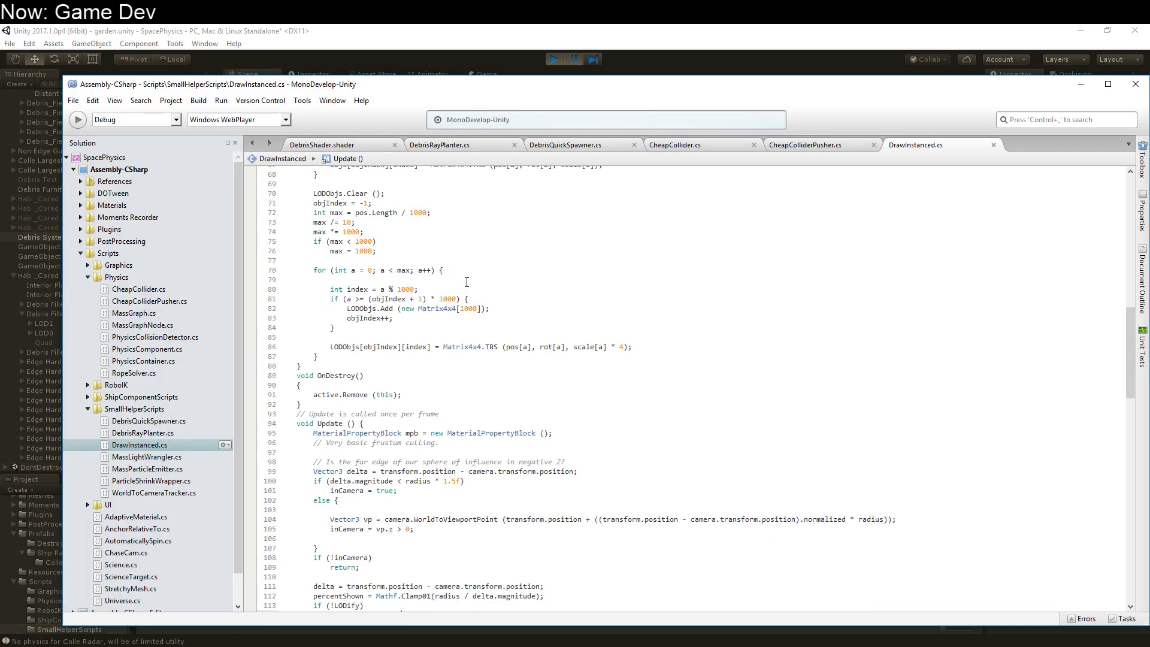
scroll(467, 276, down, 17)
scroll(465, 285, down, 20)
scroll(410, 338, up, 3)
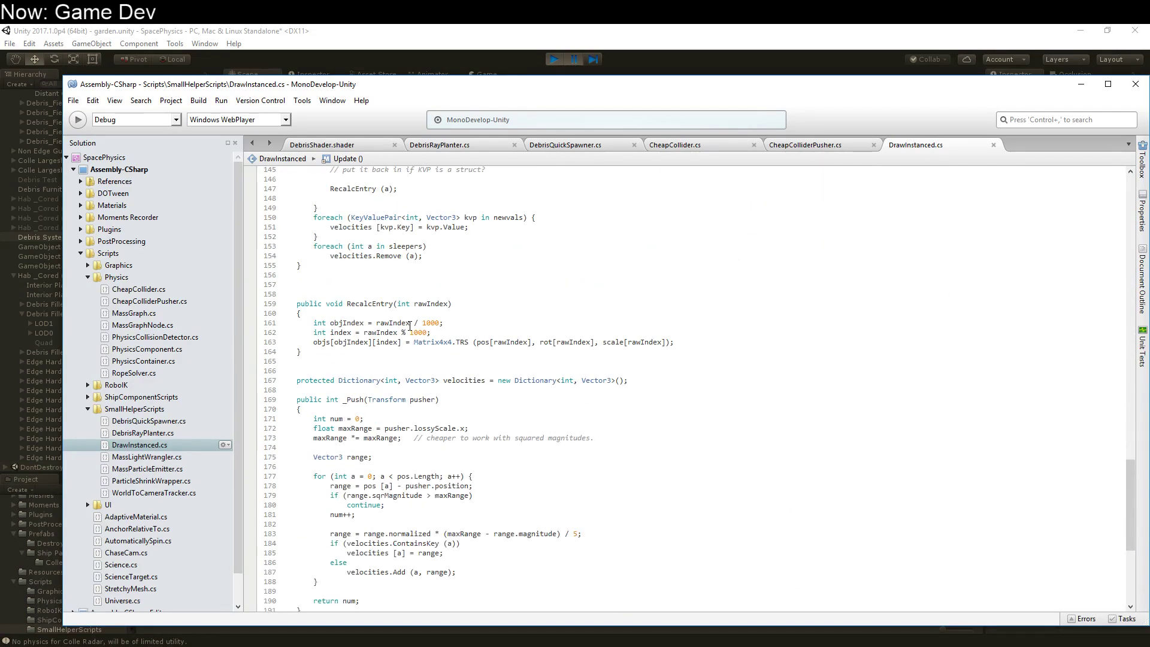
scroll(613, 395, up, 10)
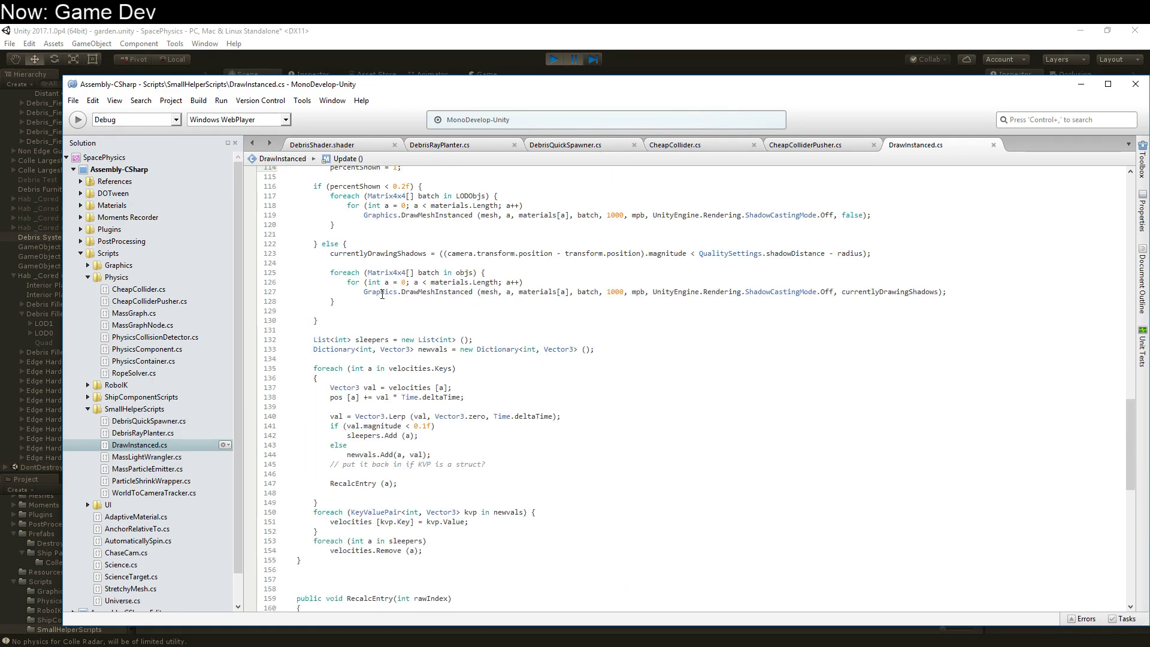
drag(363, 292, 474, 291)
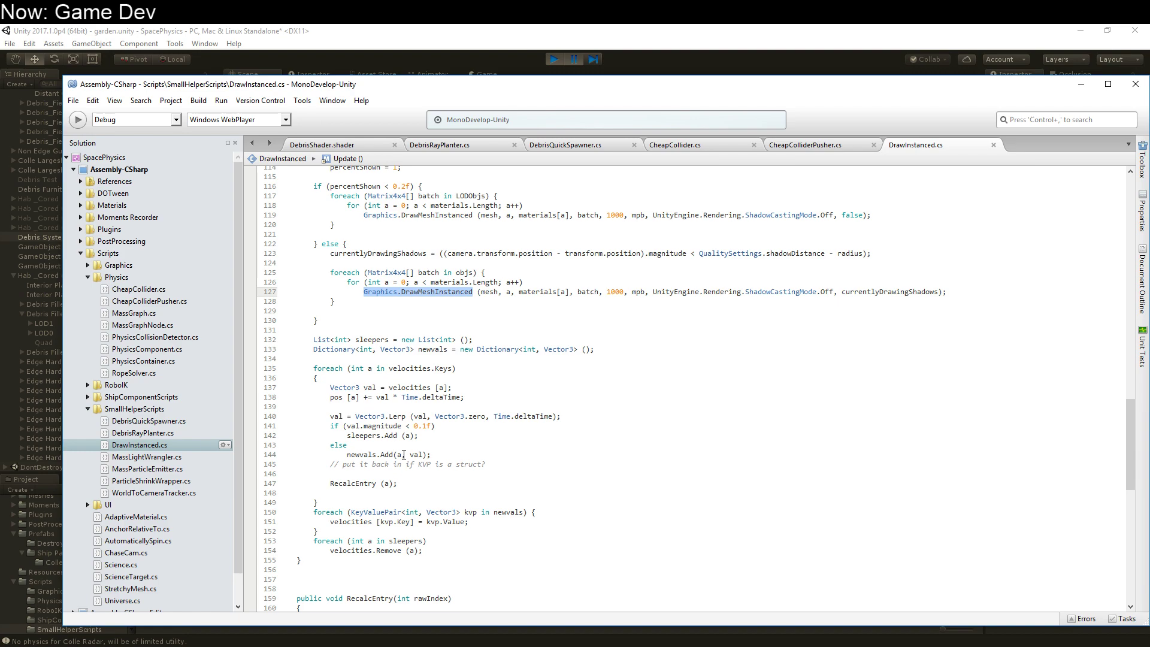
scroll(405, 455, up, 10)
scroll(399, 461, up, 5)
scroll(399, 461, down, 7)
scroll(399, 462, down, 5)
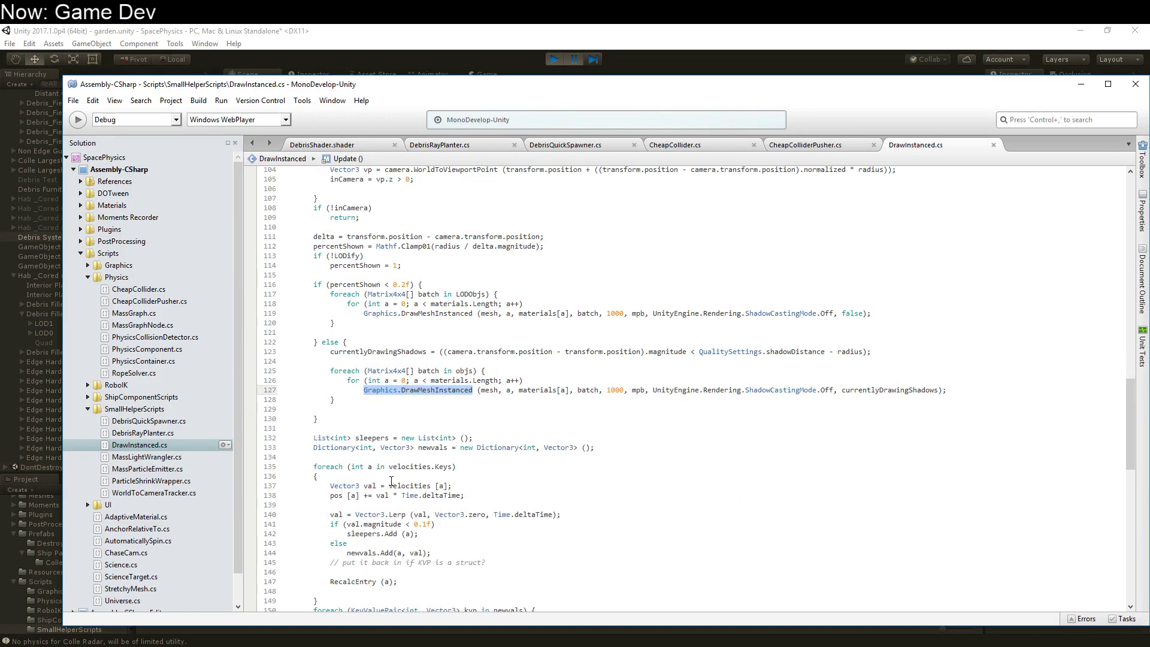
scroll(395, 477, up, 7)
scroll(416, 357, down, 5)
drag(363, 439, 496, 440)
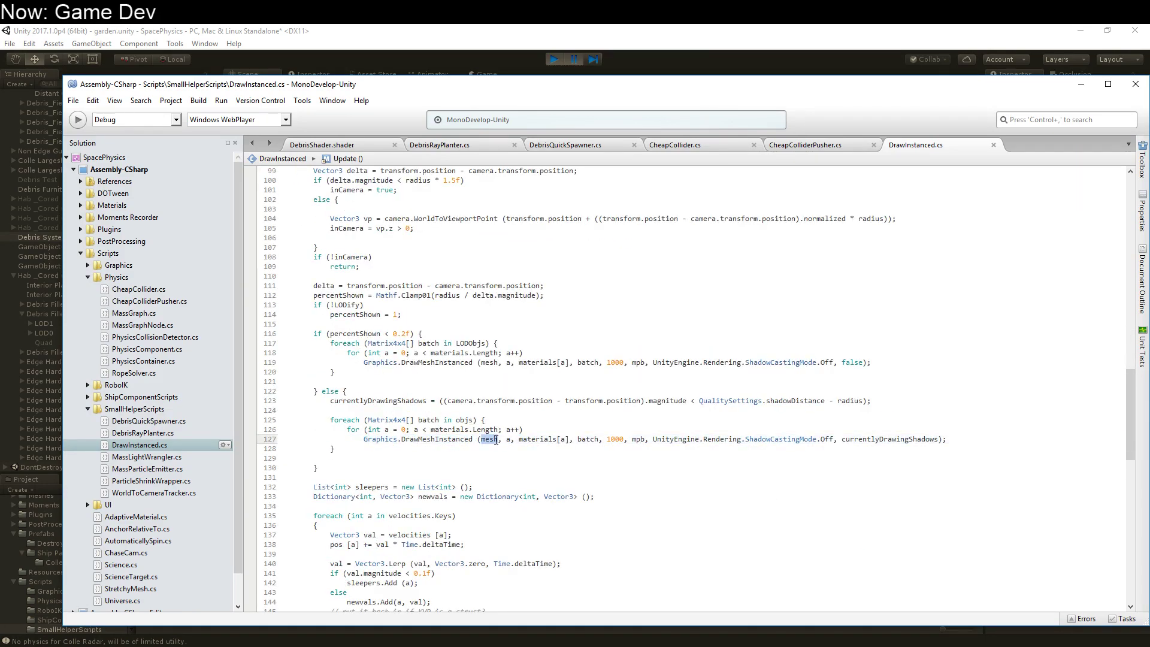
double_click(508, 439)
drag(519, 439, 570, 444)
double_click(593, 439)
double_click(925, 440)
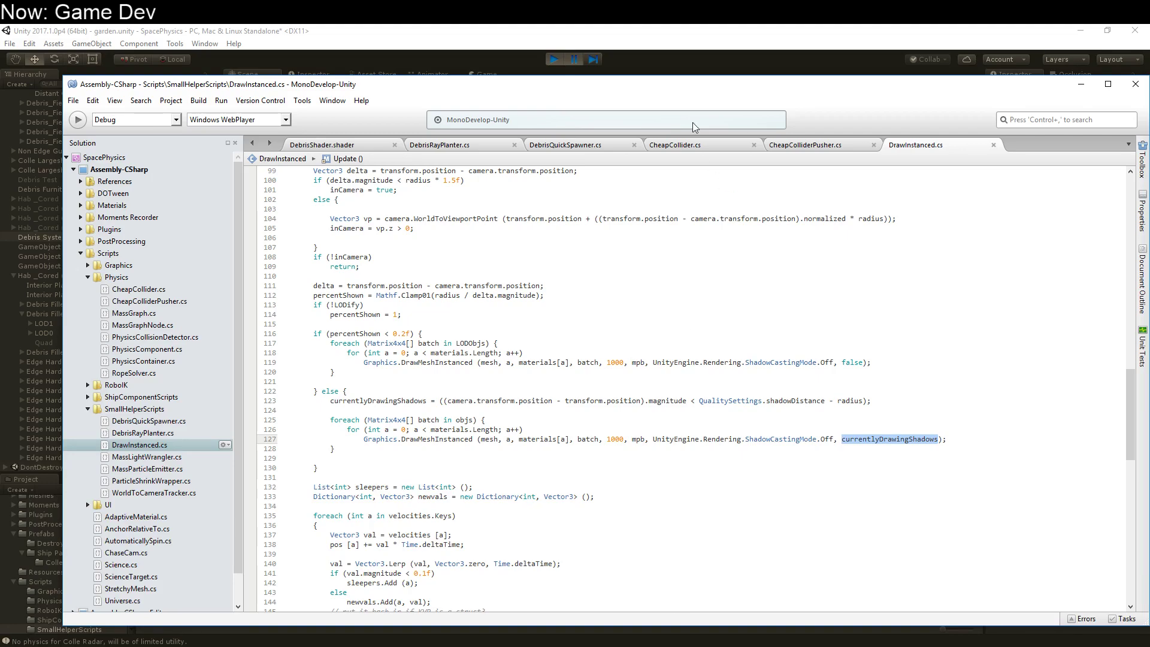
Step: Stop the game, change Draw Instanced Number from 10000 to 50000, and play again
click(675, 59)
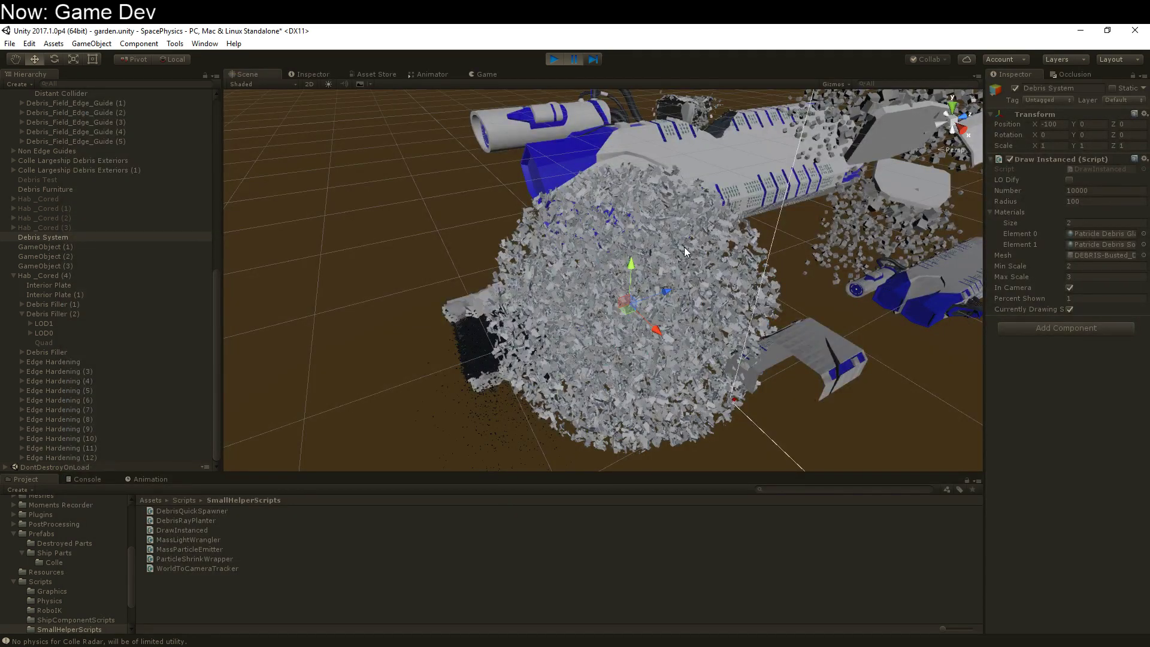
click(558, 60)
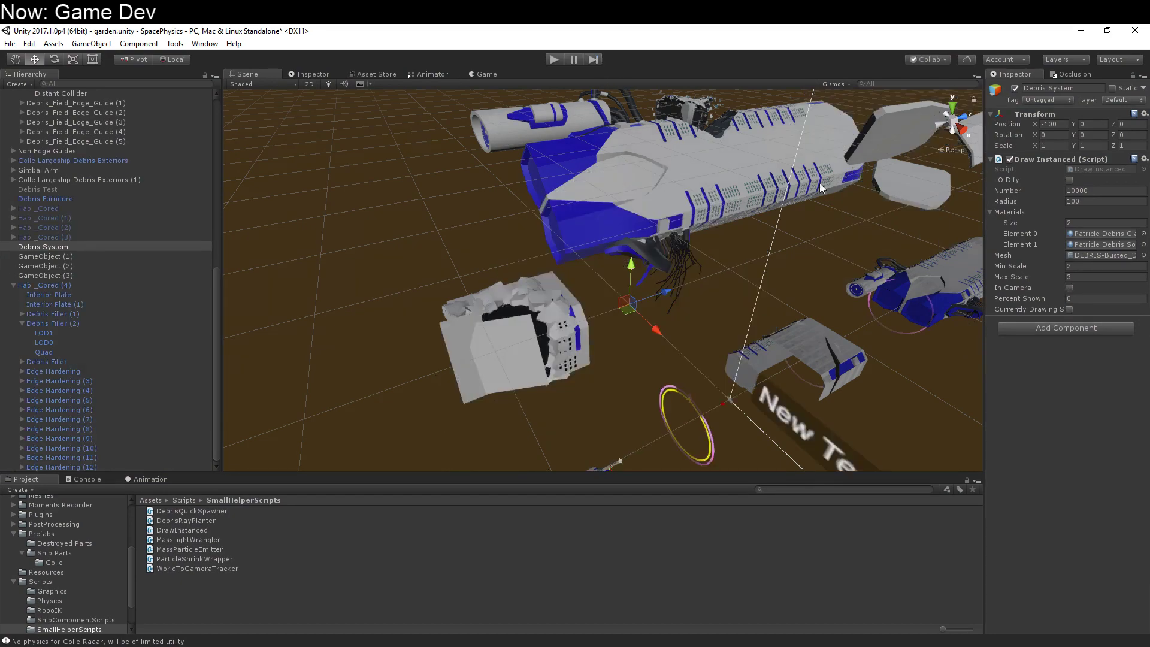
click(1099, 190)
click(554, 59)
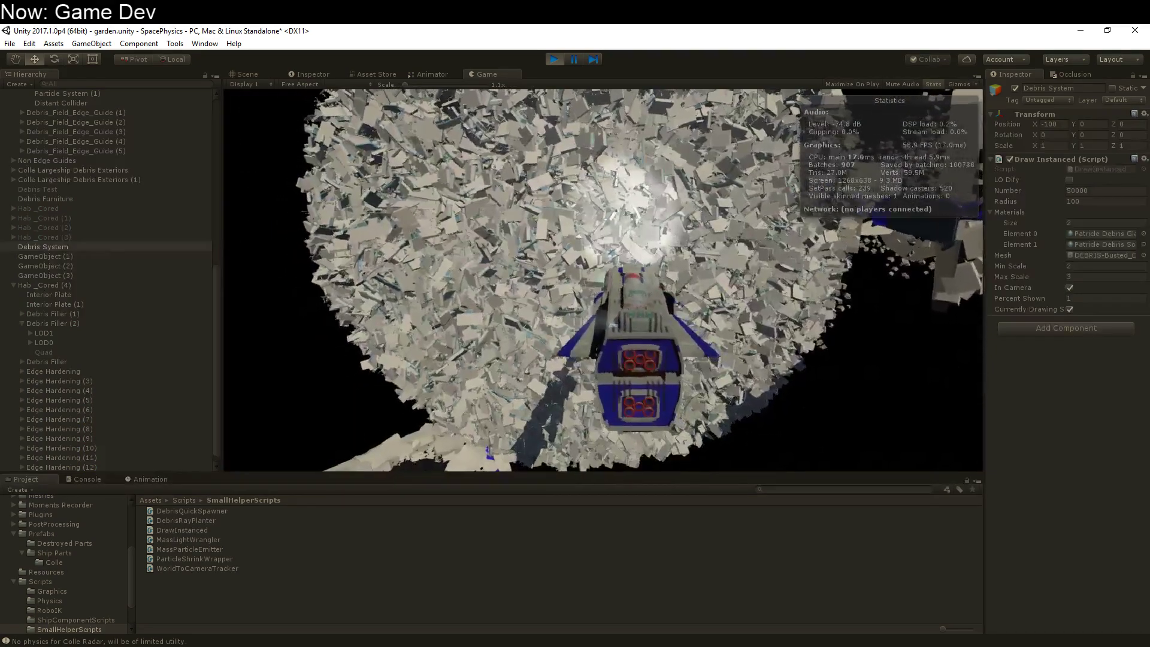
Step: Fire the ship's engines with W to fly into the 50000-piece debris sphere
key(w)
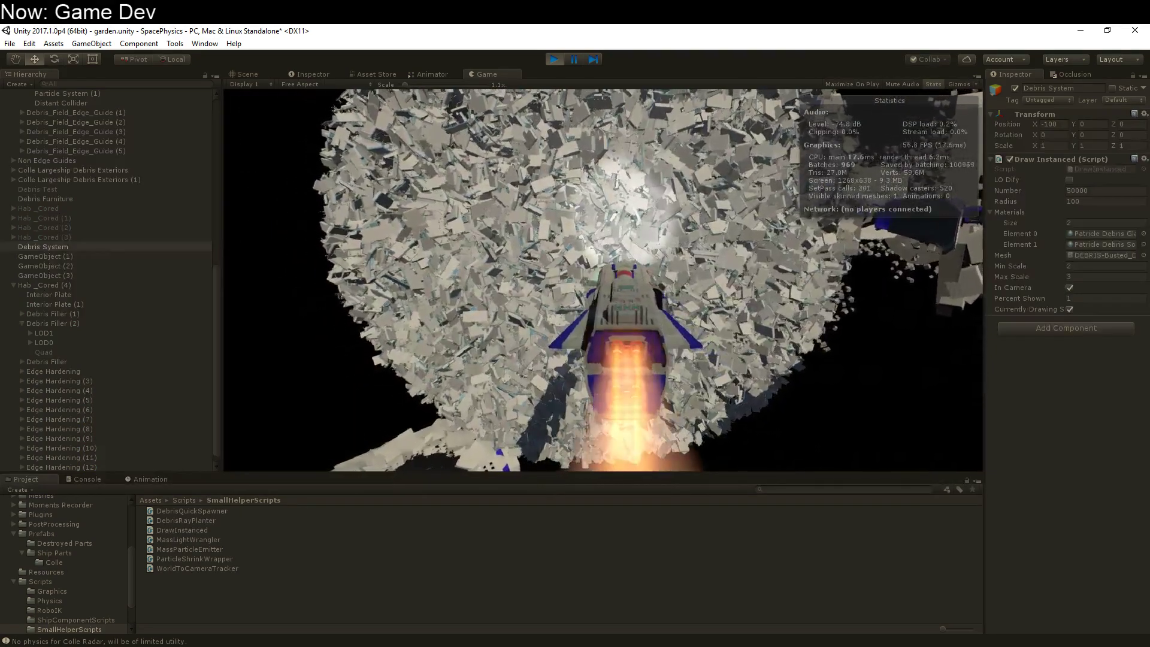